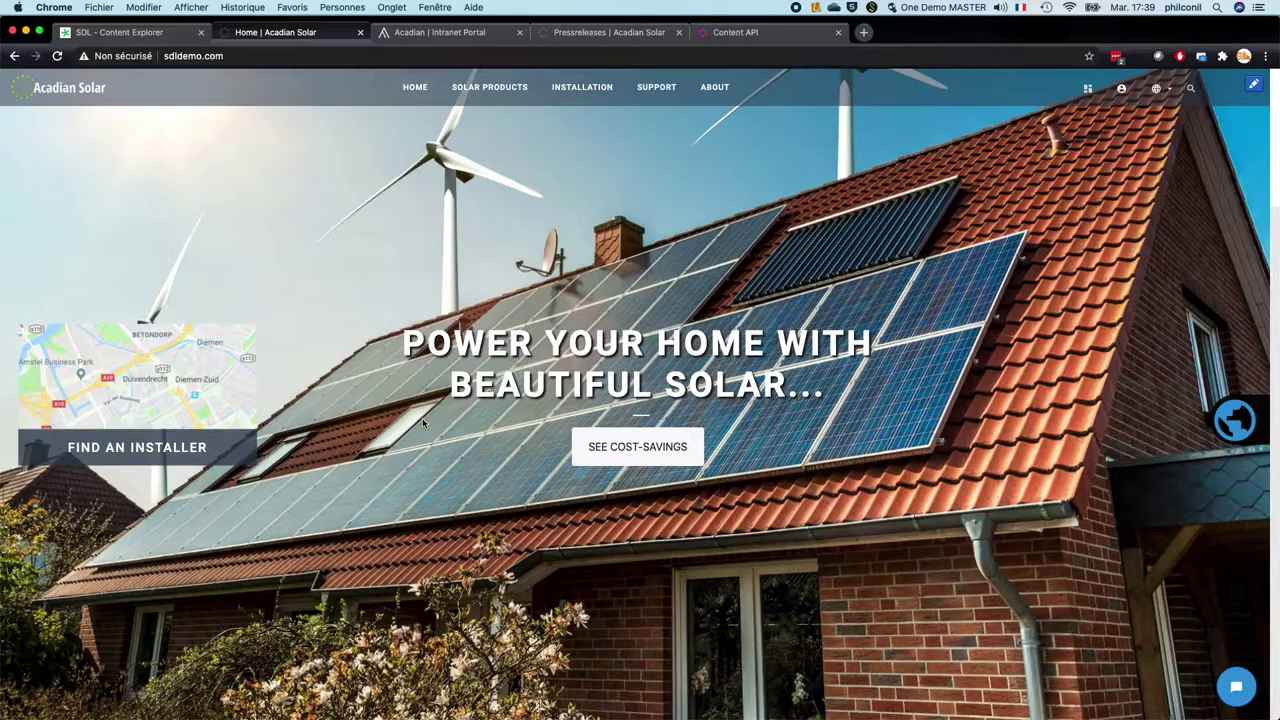
Step: Scroll the Acadian Solar home page past Our Offerings to the Newsroom's latest press releases
{"action": "scroll", "coordinate": [423, 424], "scroll_direction": "down", "scroll_amount": 2}
{"action": "scroll", "coordinate": [423, 424], "scroll_direction": "down", "scroll_amount": 4}
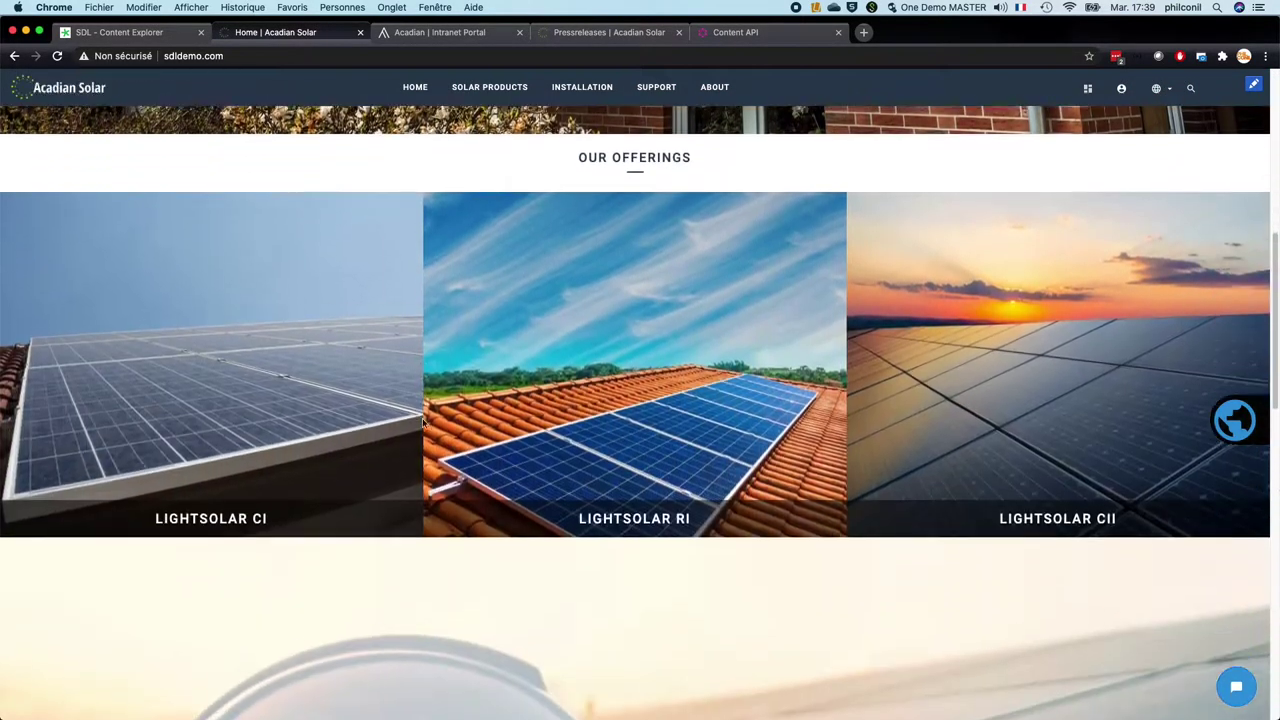
{"action": "scroll", "coordinate": [423, 423], "scroll_direction": "down", "scroll_amount": 3}
{"action": "scroll", "coordinate": [423, 423], "scroll_direction": "down", "scroll_amount": 5}
{"action": "scroll", "coordinate": [423, 423], "scroll_direction": "down", "scroll_amount": 2}
{"action": "scroll", "coordinate": [423, 423], "scroll_direction": "down", "scroll_amount": 3}
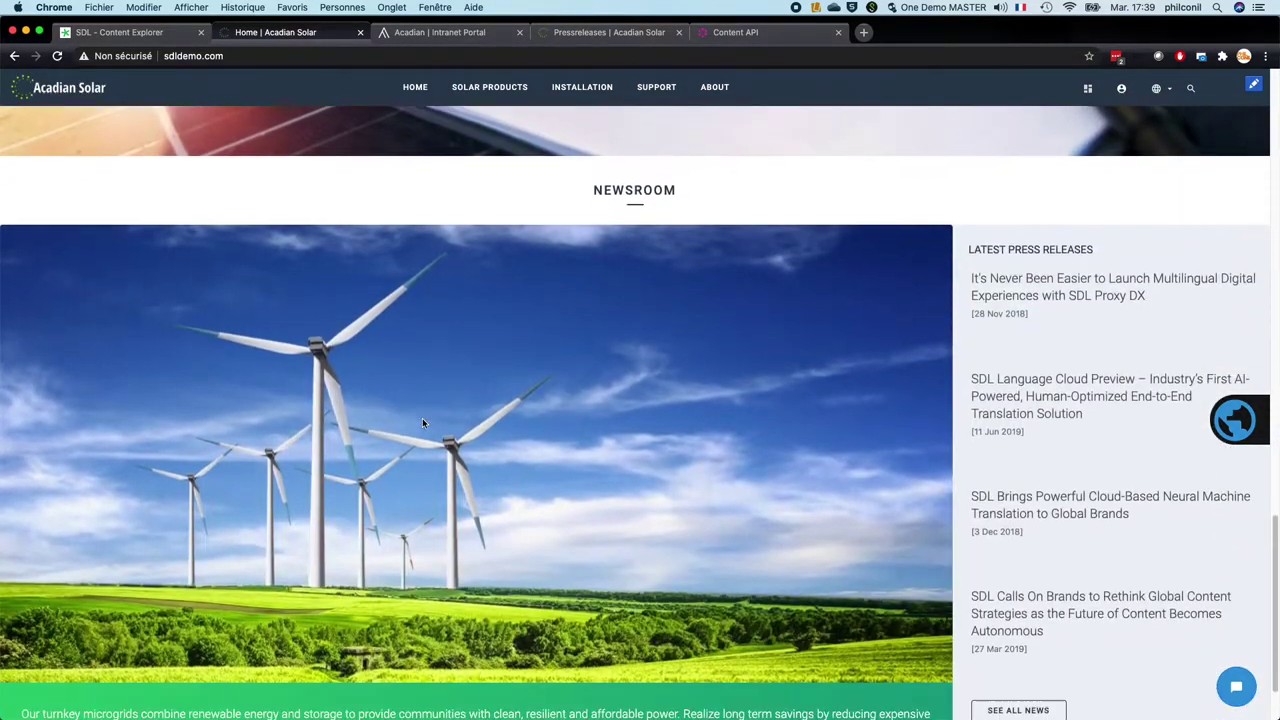
{"action": "scroll", "coordinate": [422, 423], "scroll_direction": "down", "scroll_amount": 1}
{"action": "scroll", "coordinate": [422, 423], "scroll_direction": "down", "scroll_amount": 1}
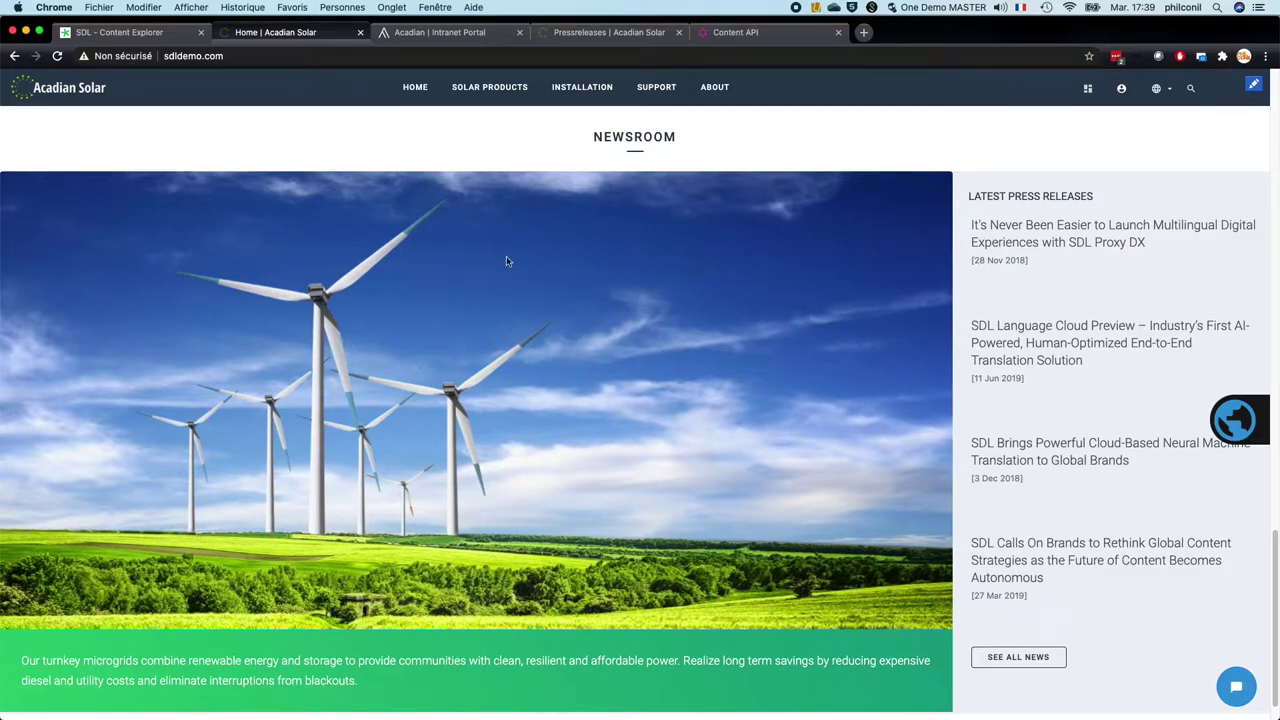
Step: View the intranet portal, then the press releases list and its first article
{"action": "left_click", "coordinate": [443, 38]}
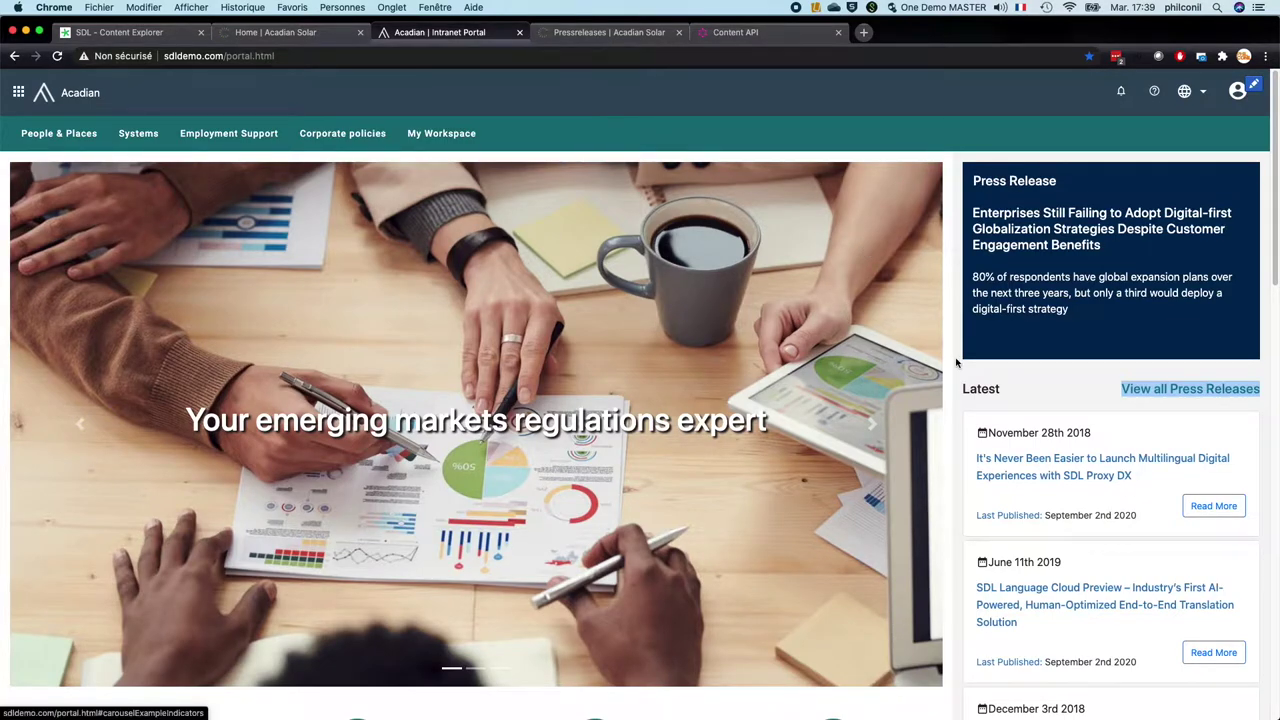
{"action": "left_click", "coordinate": [1088, 386]}
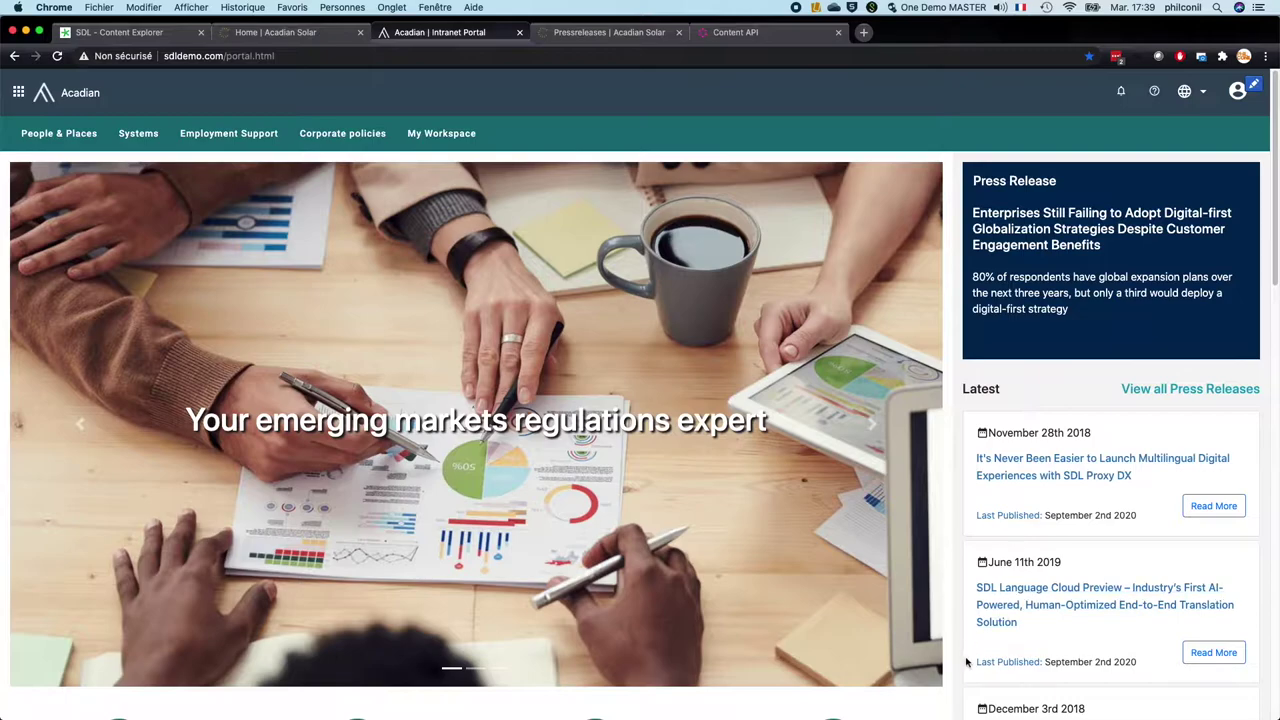
{"action": "left_click", "coordinate": [604, 35]}
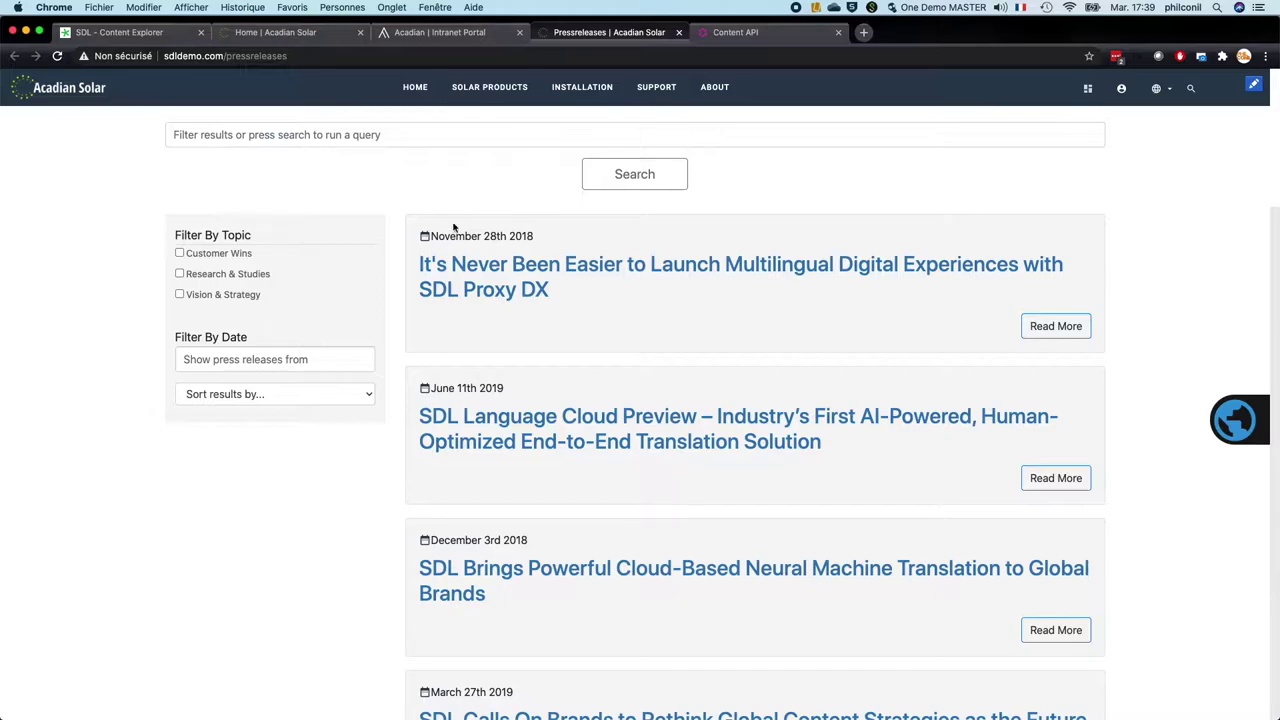
{"action": "left_click", "coordinate": [466, 266]}
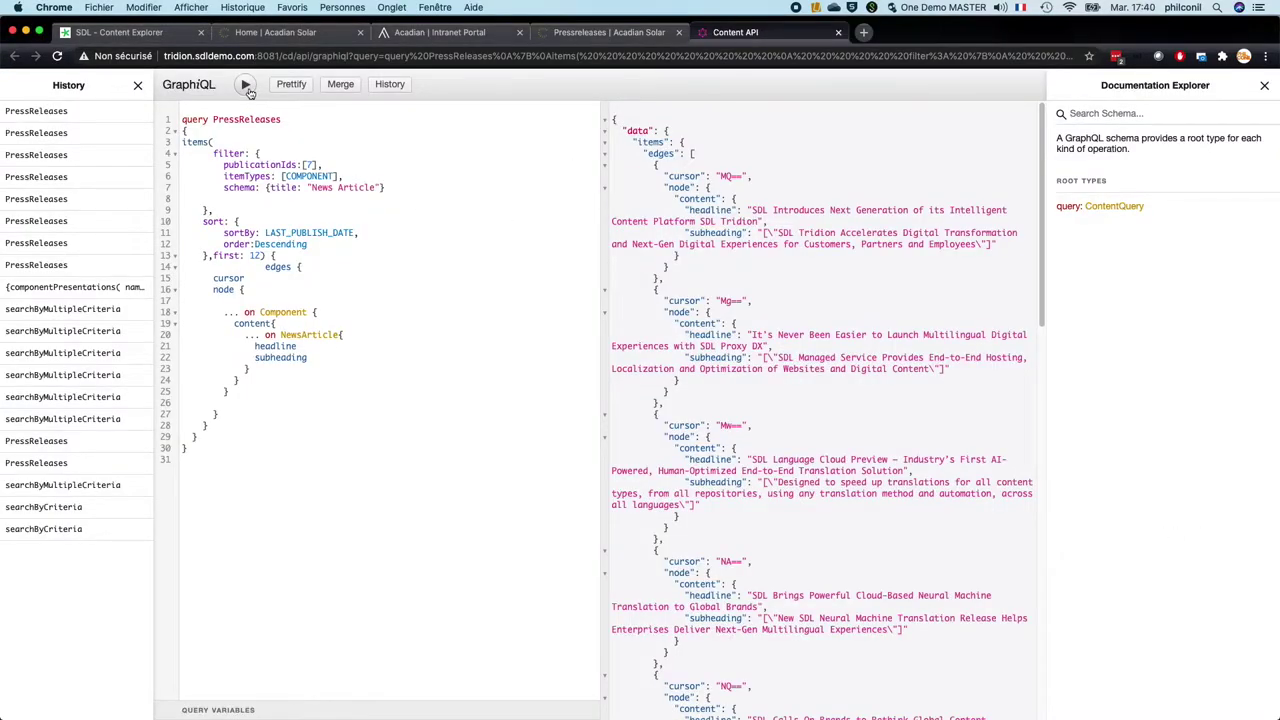
Step: Re-run the PressReleases query and select the subheading field on line 22
{"action": "left_click", "coordinate": [247, 87]}
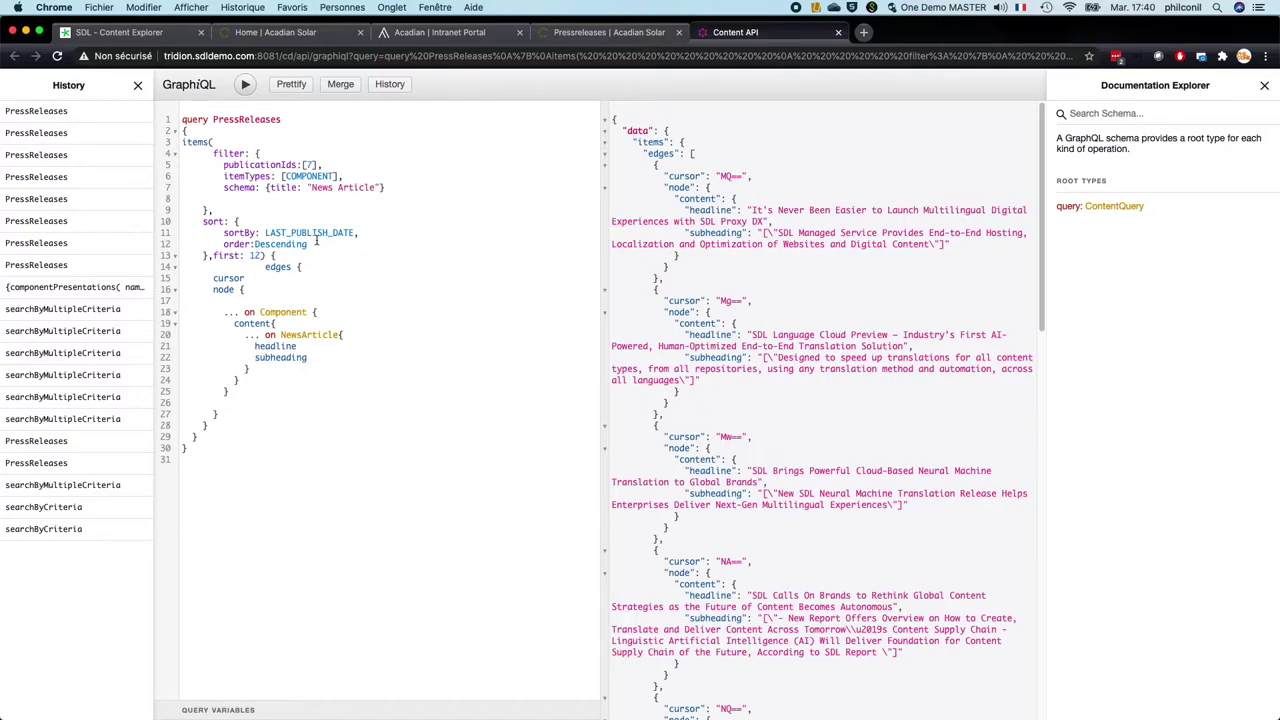
{"action": "double_click", "coordinate": [277, 358]}
Step: Remove the subheading field and run the query, then restore subheading via autocomplete and rerun
{"action": "key", "text": "BackSpace"}
{"action": "left_click", "coordinate": [245, 84]}
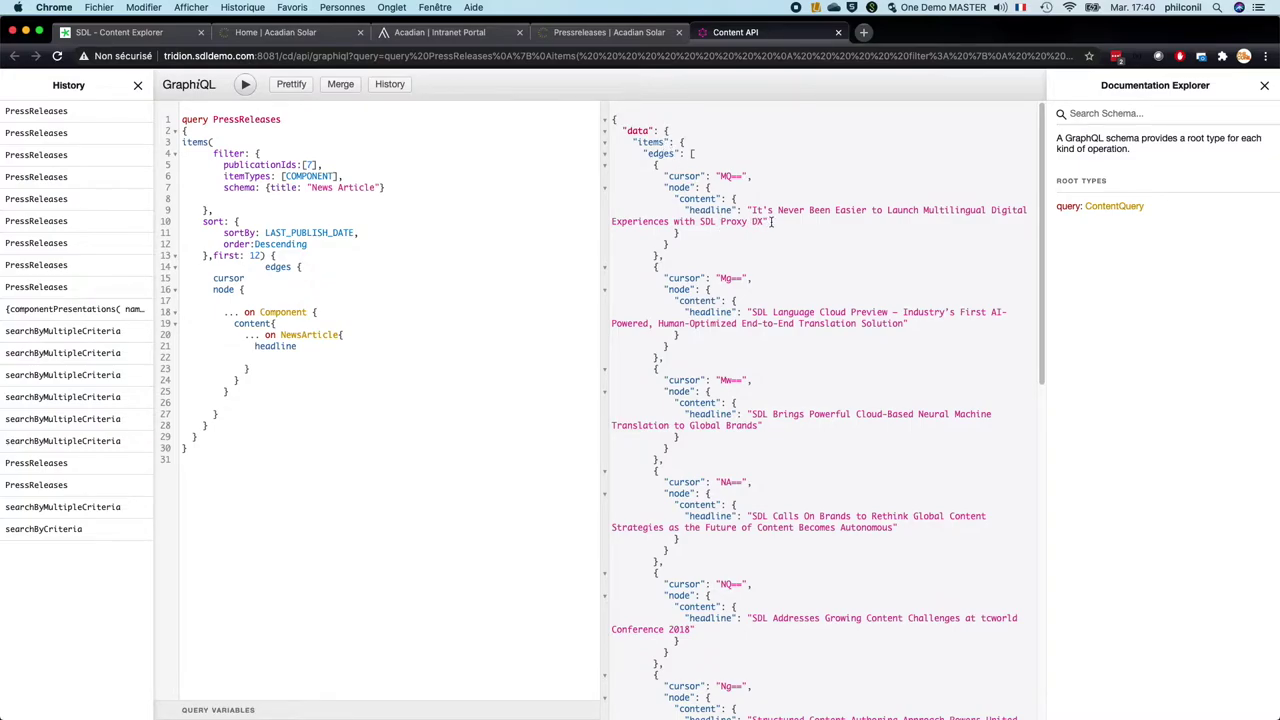
{"action": "left_click", "coordinate": [268, 358]}
{"action": "type", "text": "subh"}
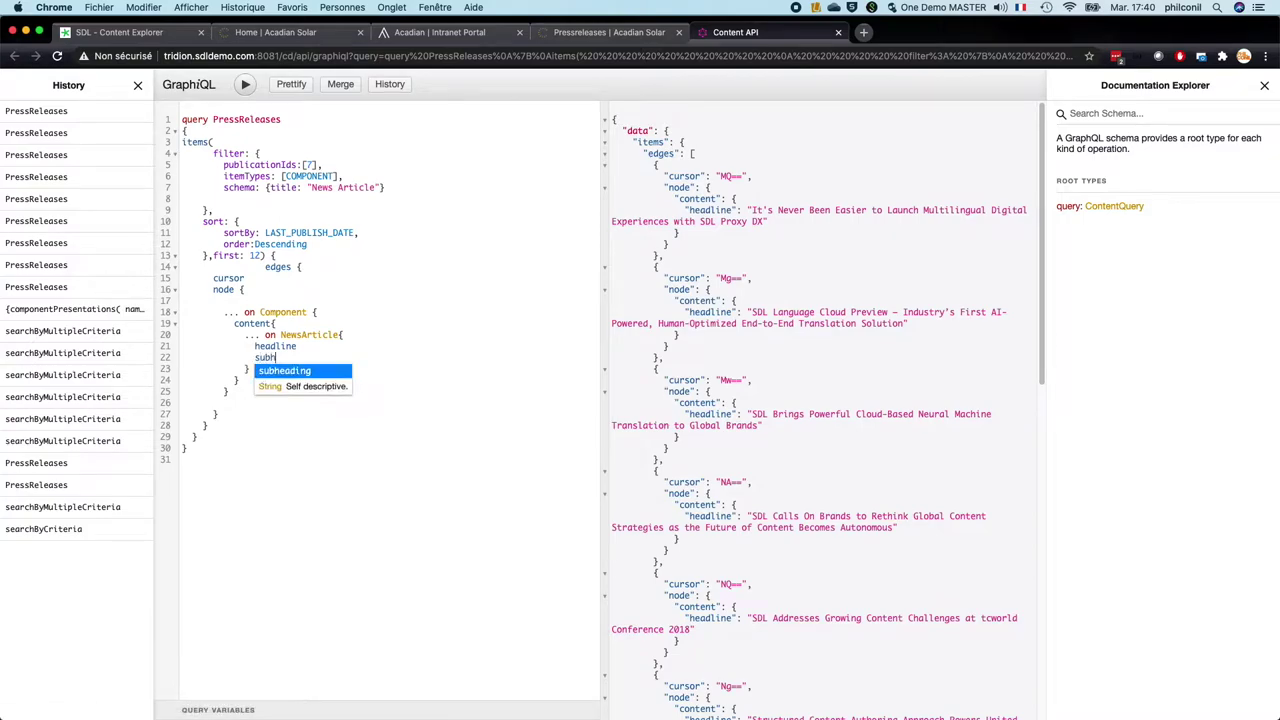
{"action": "key", "text": "Return"}
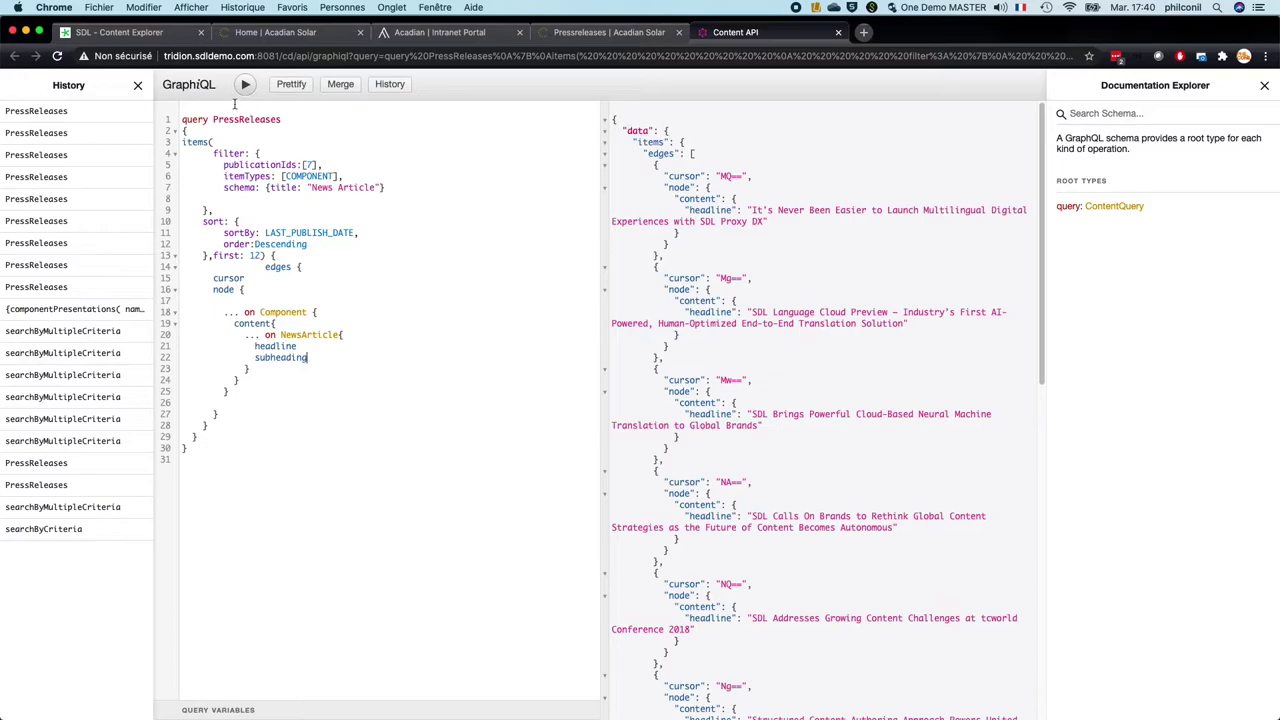
{"action": "left_click", "coordinate": [245, 86]}
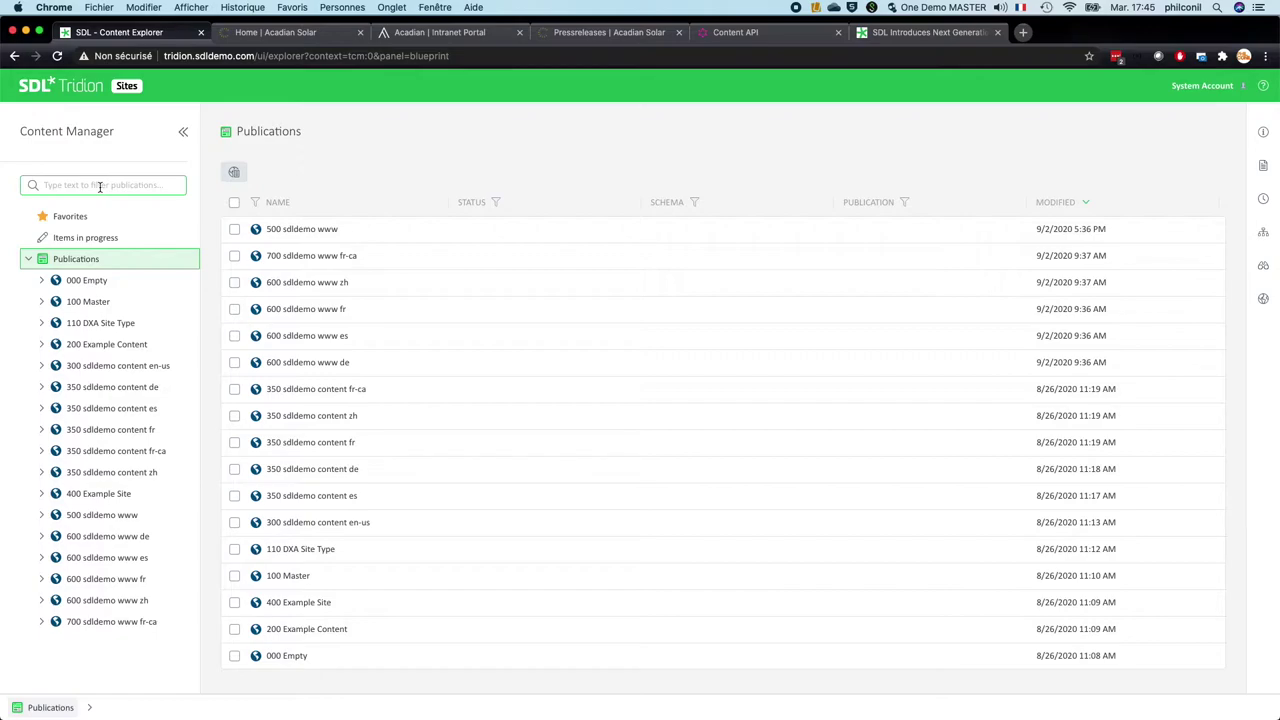
Step: Filter publications by 'us' and open 300 sdldemo content en-us Building Blocks Press Releases folder
{"action": "left_click", "coordinate": [100, 186]}
{"action": "type", "text": "us"}
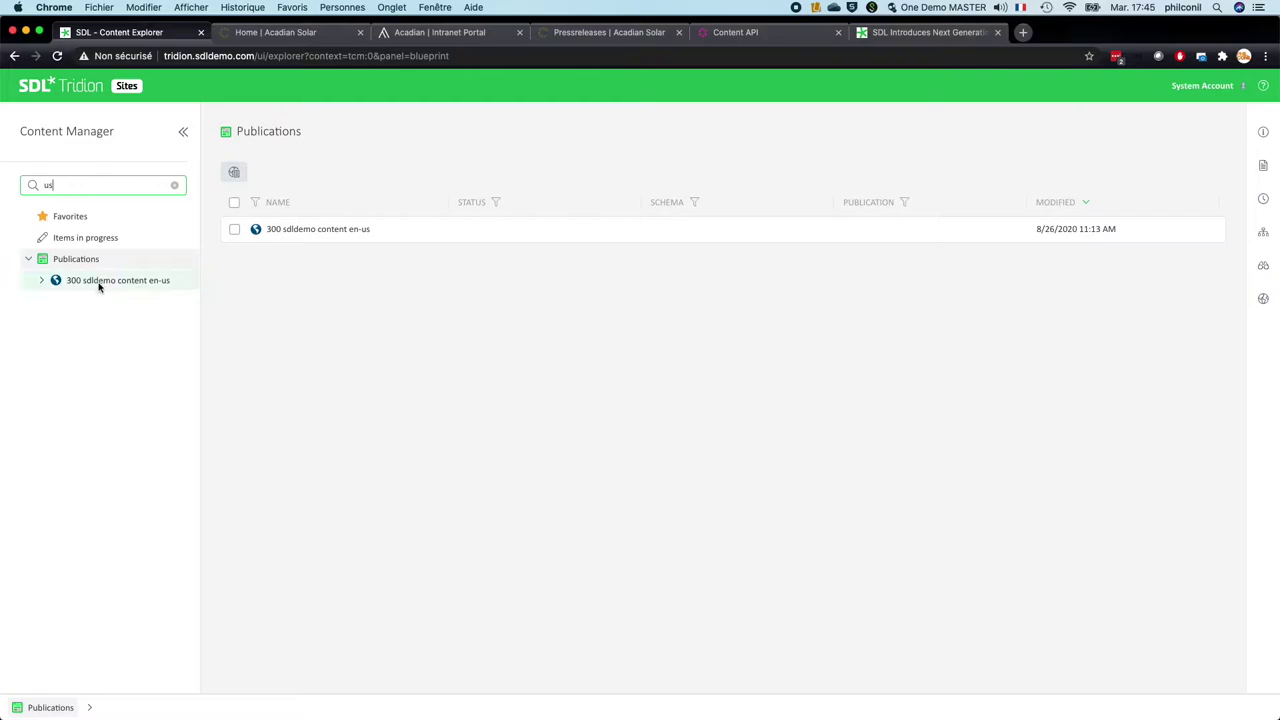
{"action": "left_click", "coordinate": [85, 285]}
{"action": "double_click", "coordinate": [83, 285]}
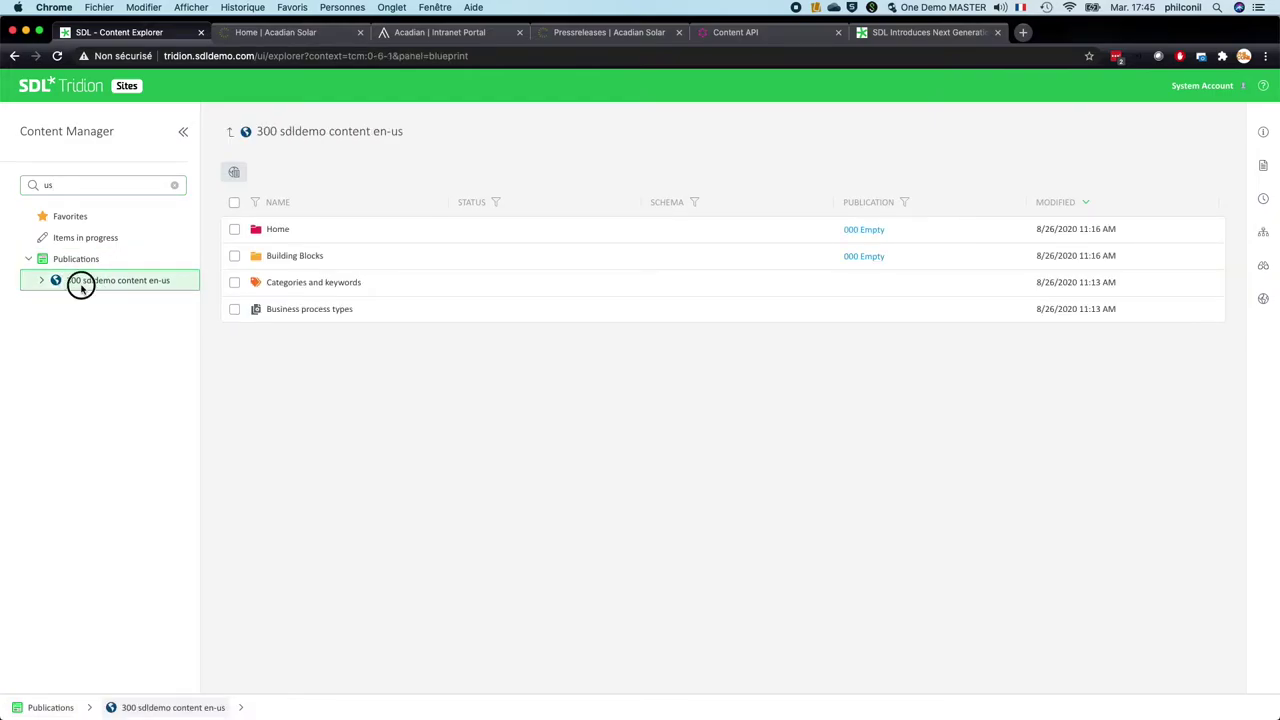
{"action": "left_click", "coordinate": [72, 300]}
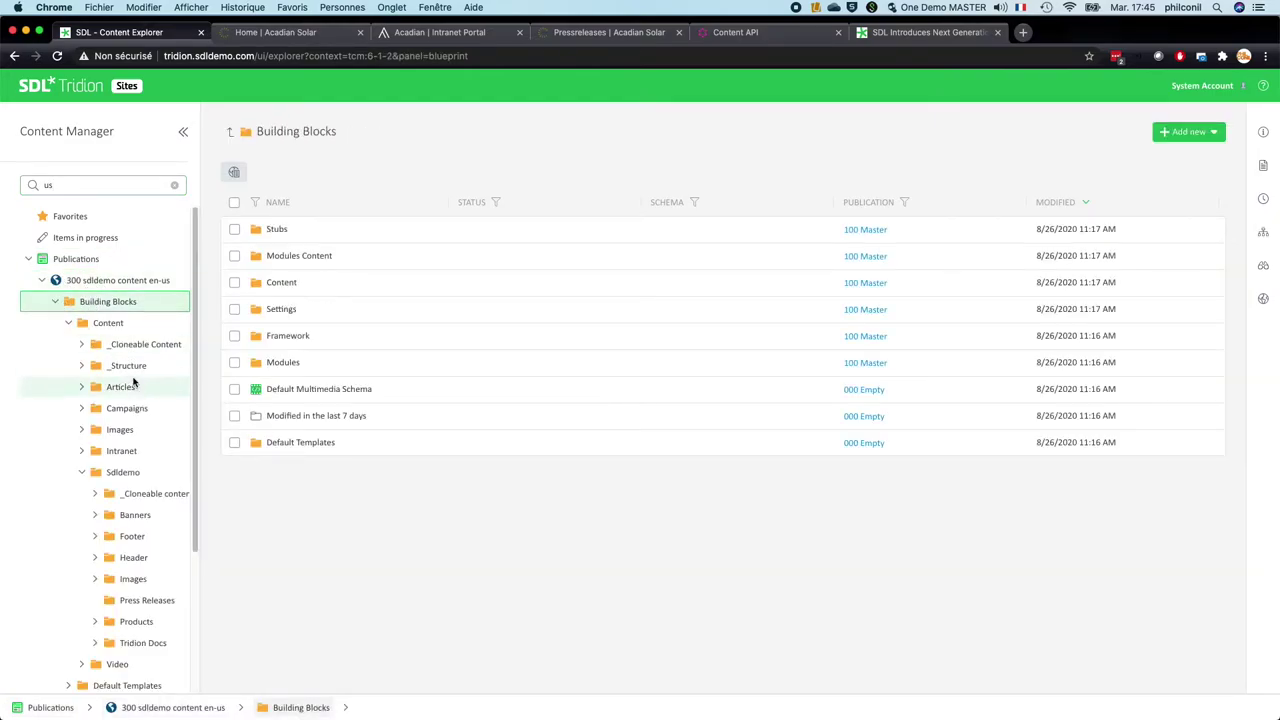
{"action": "scroll", "coordinate": [130, 450], "scroll_direction": "down", "scroll_amount": 2}
{"action": "left_click", "coordinate": [128, 492]}
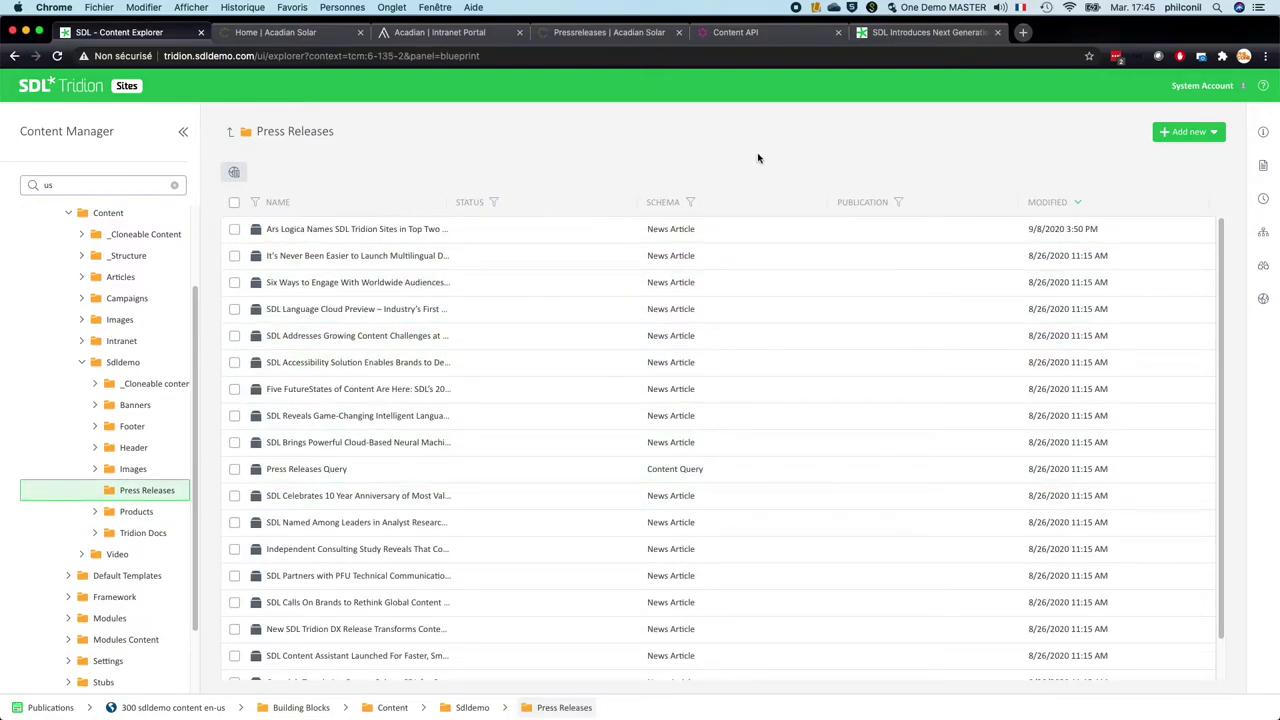
Step: Start a new component in Press Releases and list the available schemas
{"action": "left_click", "coordinate": [1192, 140]}
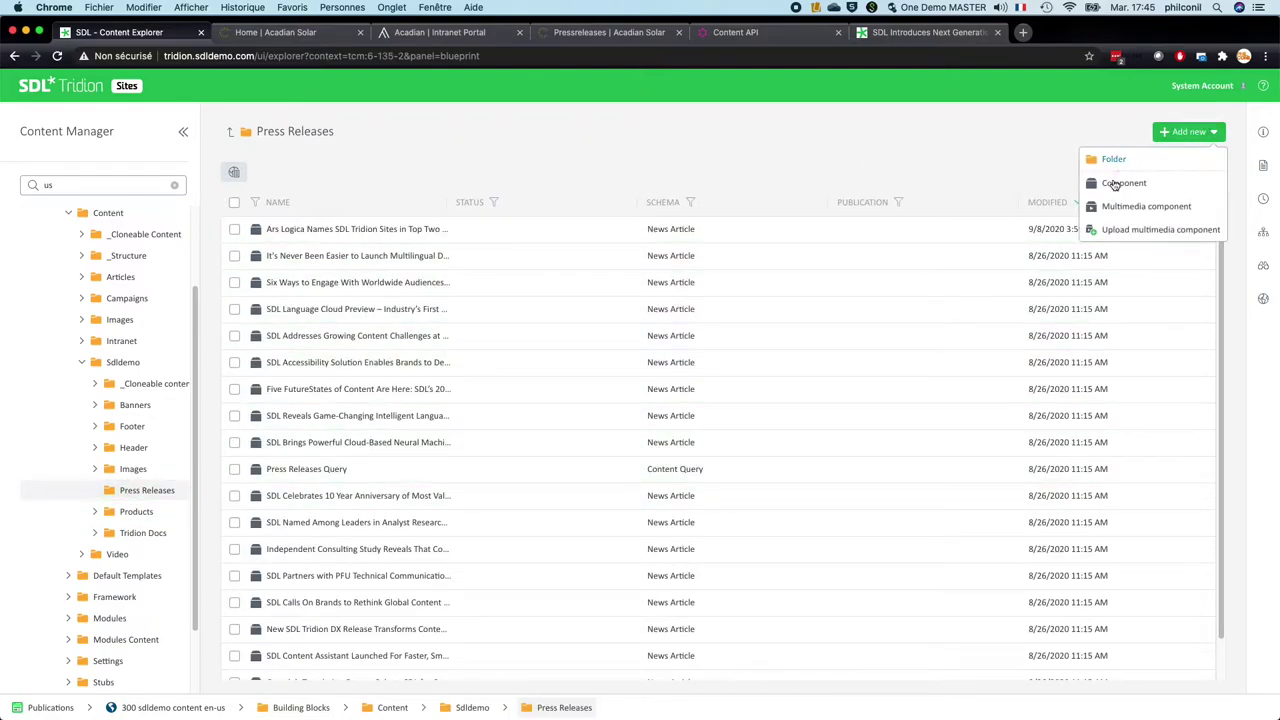
{"action": "left_click", "coordinate": [1112, 182]}
{"action": "left_click", "coordinate": [130, 243]}
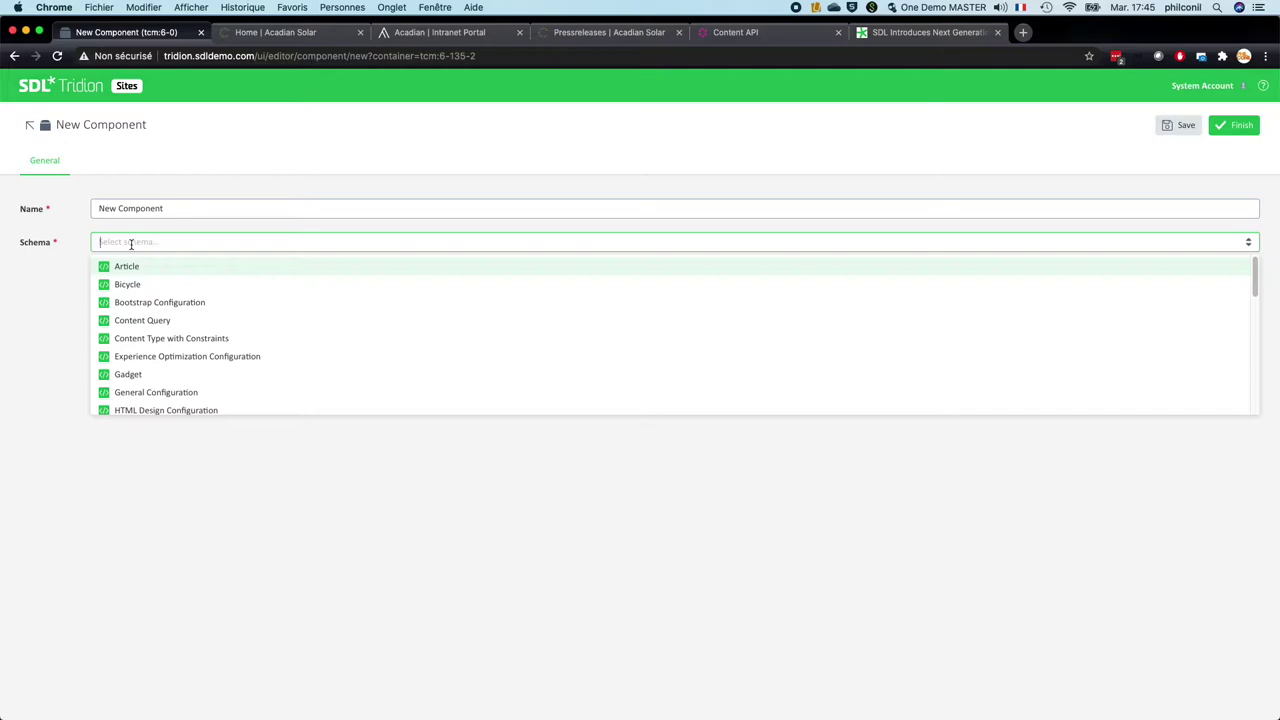
Step: Base the component on the News Article schema, found by typing 'news'
{"action": "type", "text": "news"}
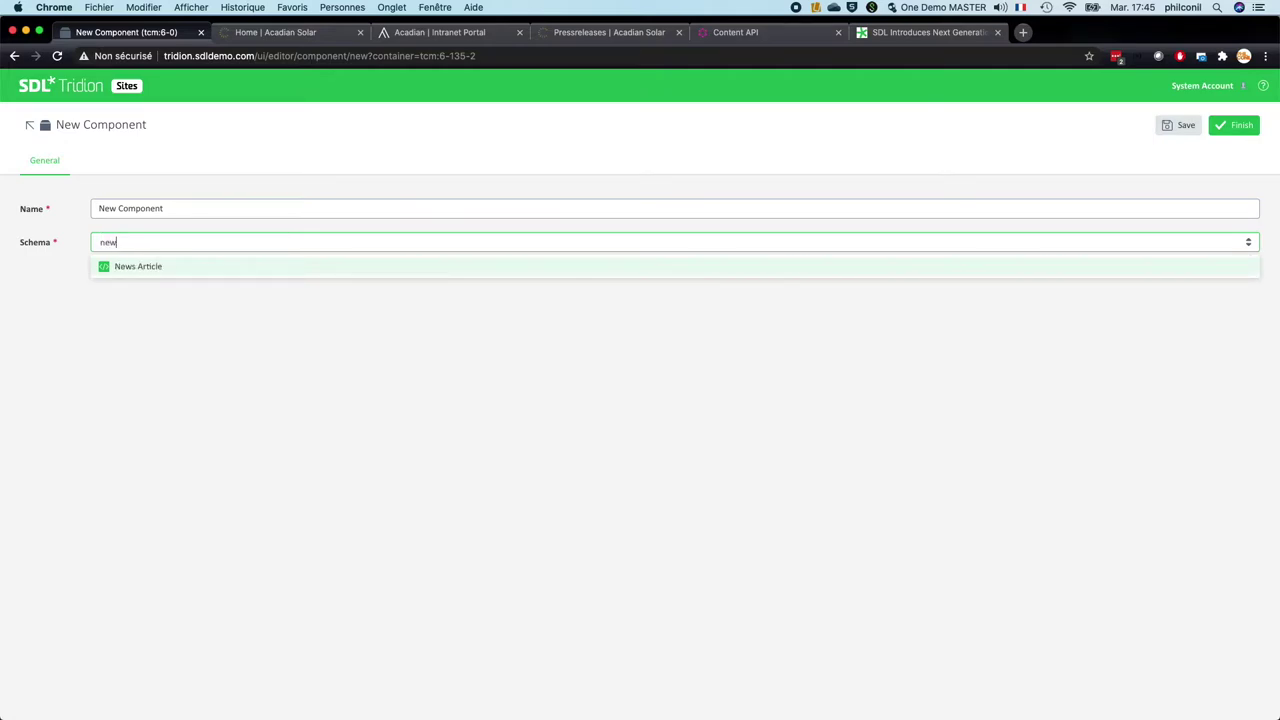
{"action": "left_click", "coordinate": [169, 266]}
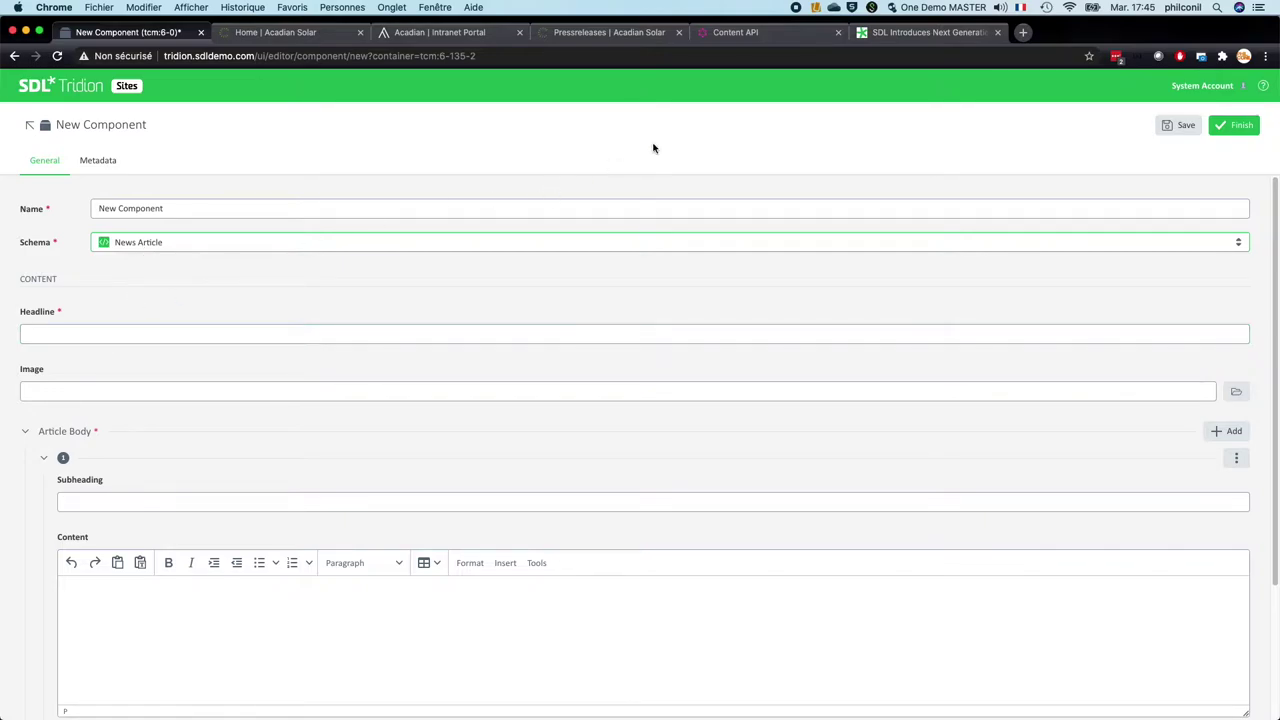
{"action": "left_click", "coordinate": [897, 40]}
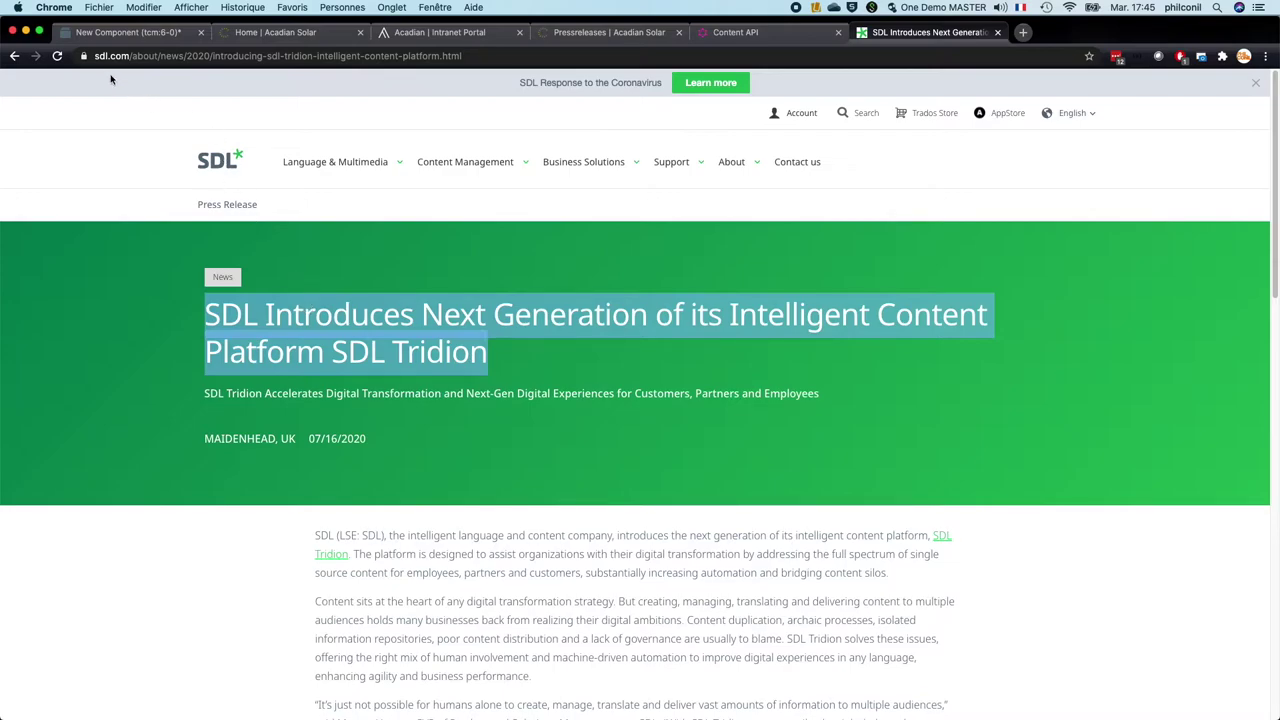
Step: Paste the press release title into the component's Name and Headline fields
{"action": "left_click", "coordinate": [113, 38]}
{"action": "left_click_drag", "start_coordinate": [170, 208], "coordinate": [66, 210]}
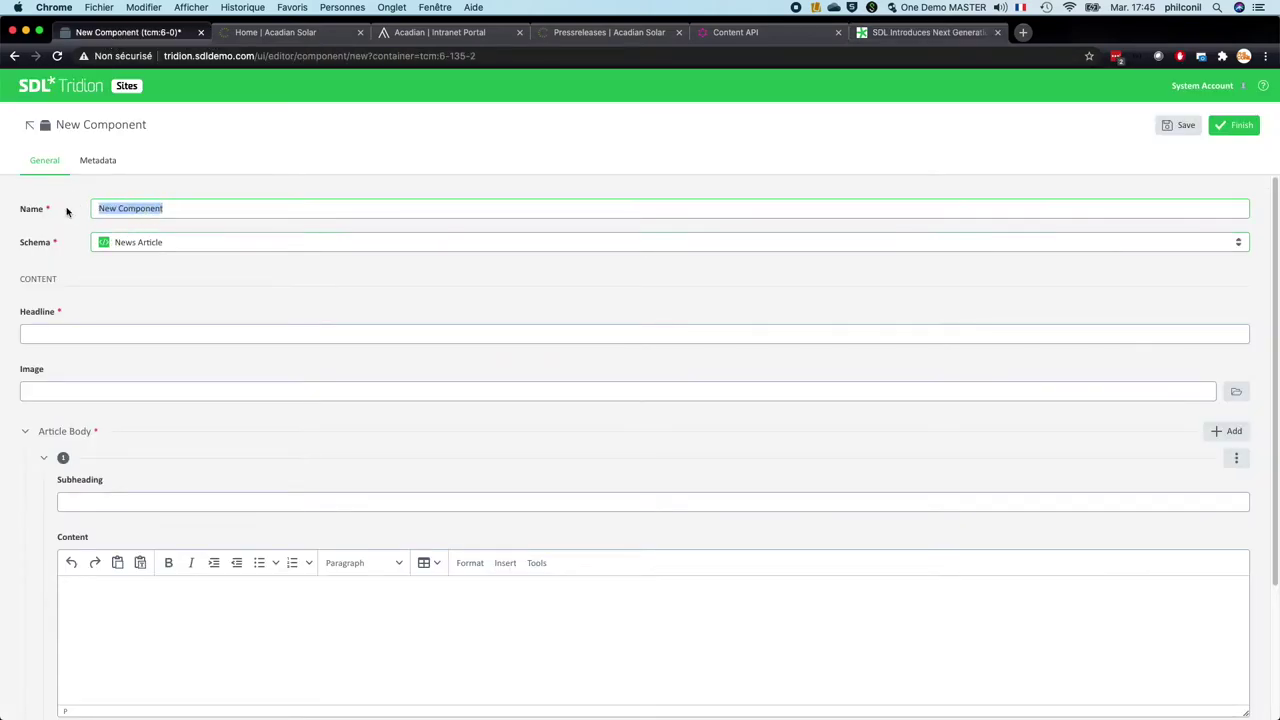
{"action": "type", "text": "SDL Introduces Next Generation of its Intelligent Content Platform SDL Tridion"}
{"action": "left_click", "coordinate": [42, 326]}
{"action": "type", "text": "SDL Introduces Next Generation of its Intelligent Content Platform SDL Tridion"}
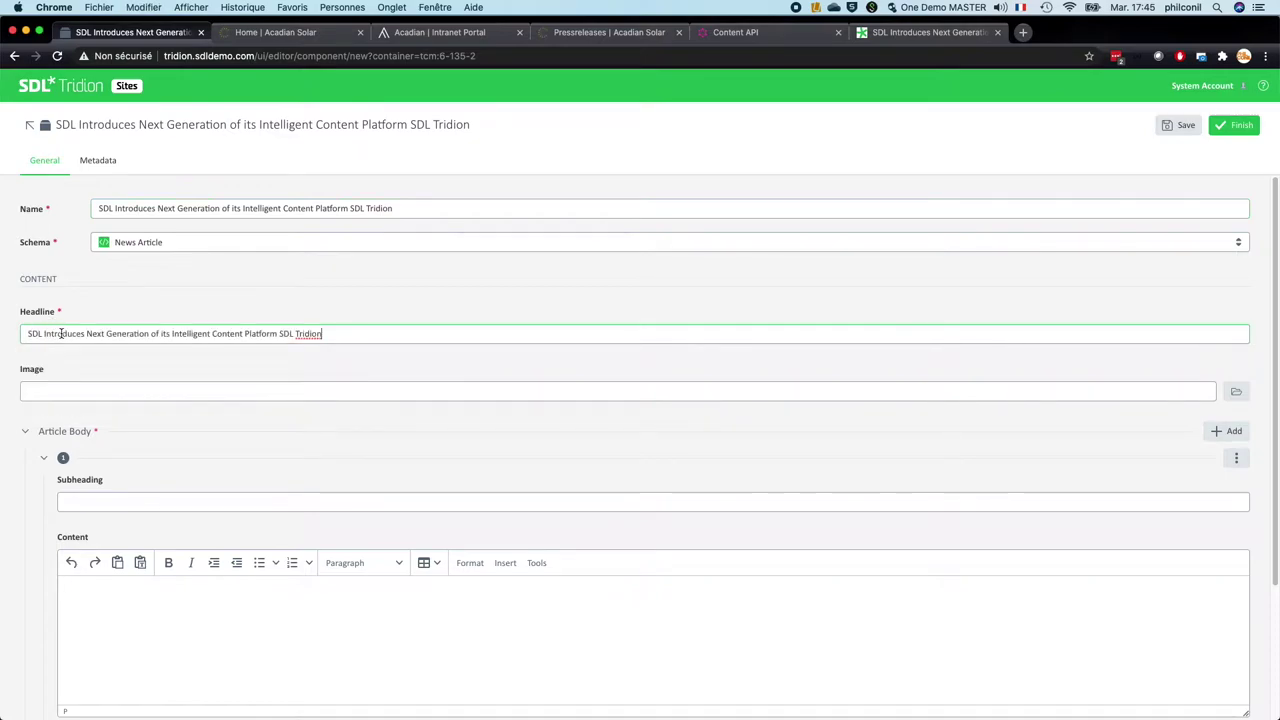
Step: Review the press release text and leave the paragraph formatting options unchanged
{"action": "left_click", "coordinate": [887, 40]}
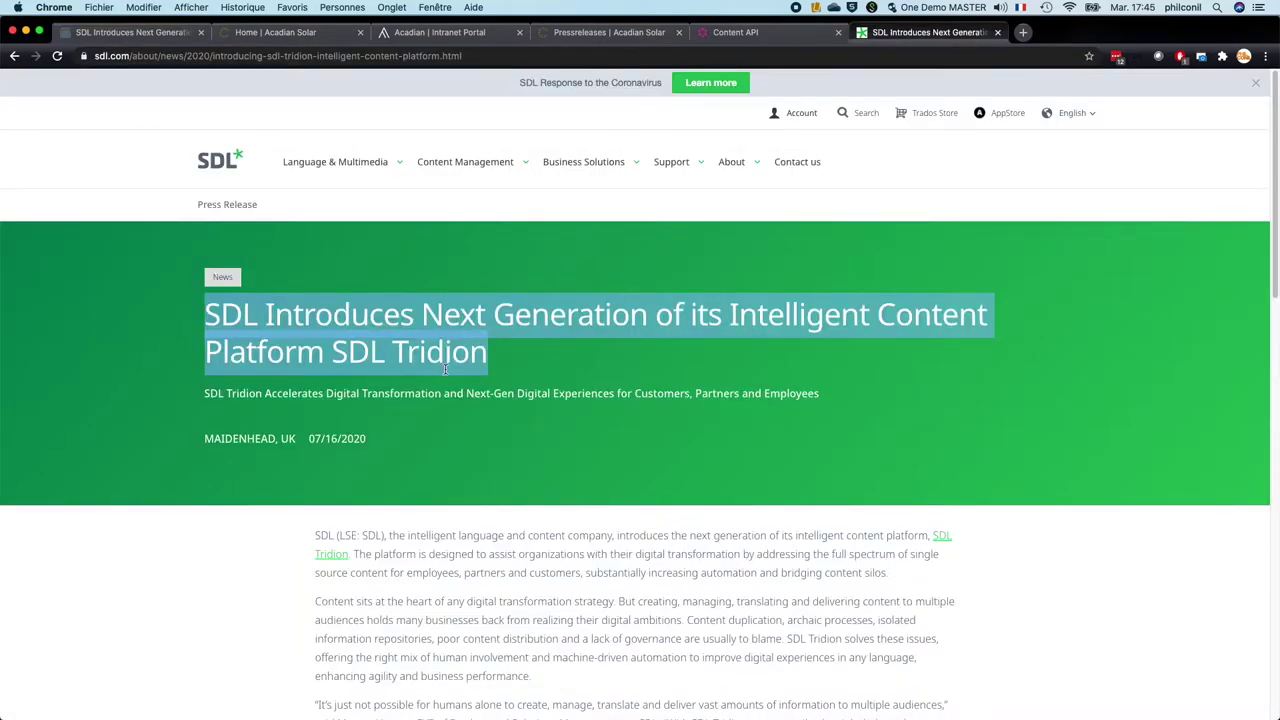
{"action": "left_click", "coordinate": [564, 397]}
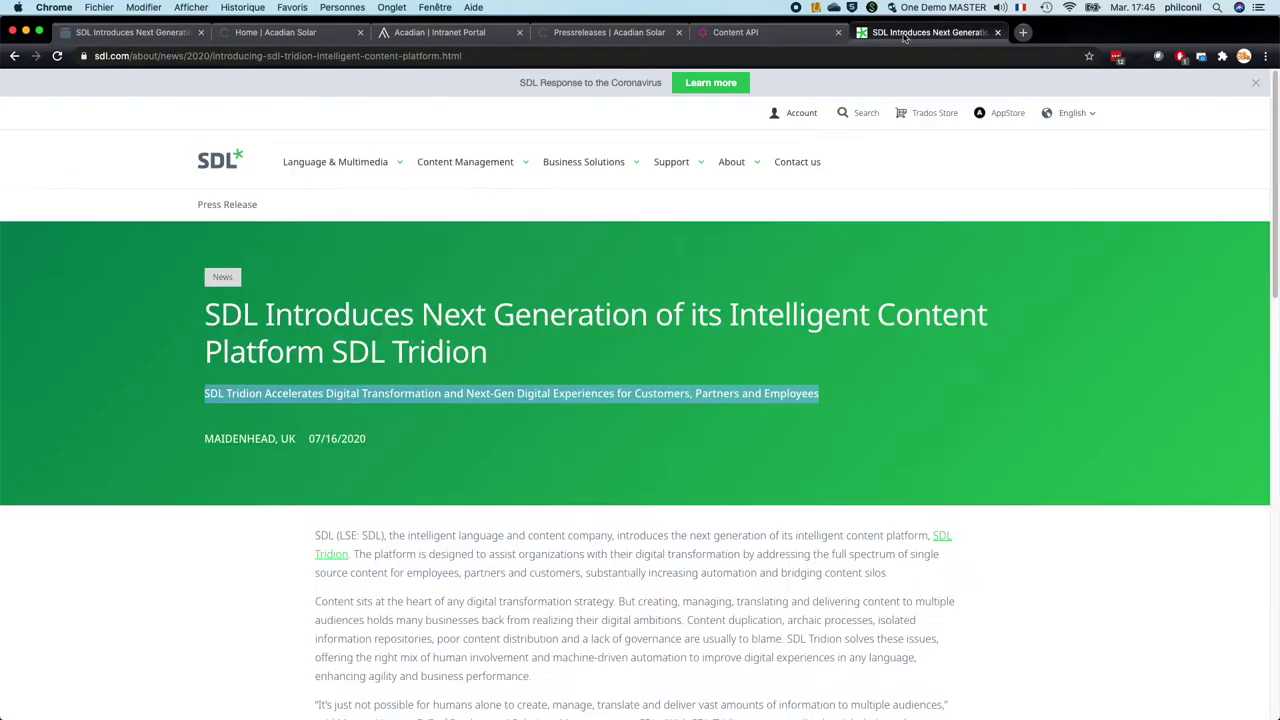
{"action": "scroll", "coordinate": [340, 476], "scroll_direction": "down", "scroll_amount": 1}
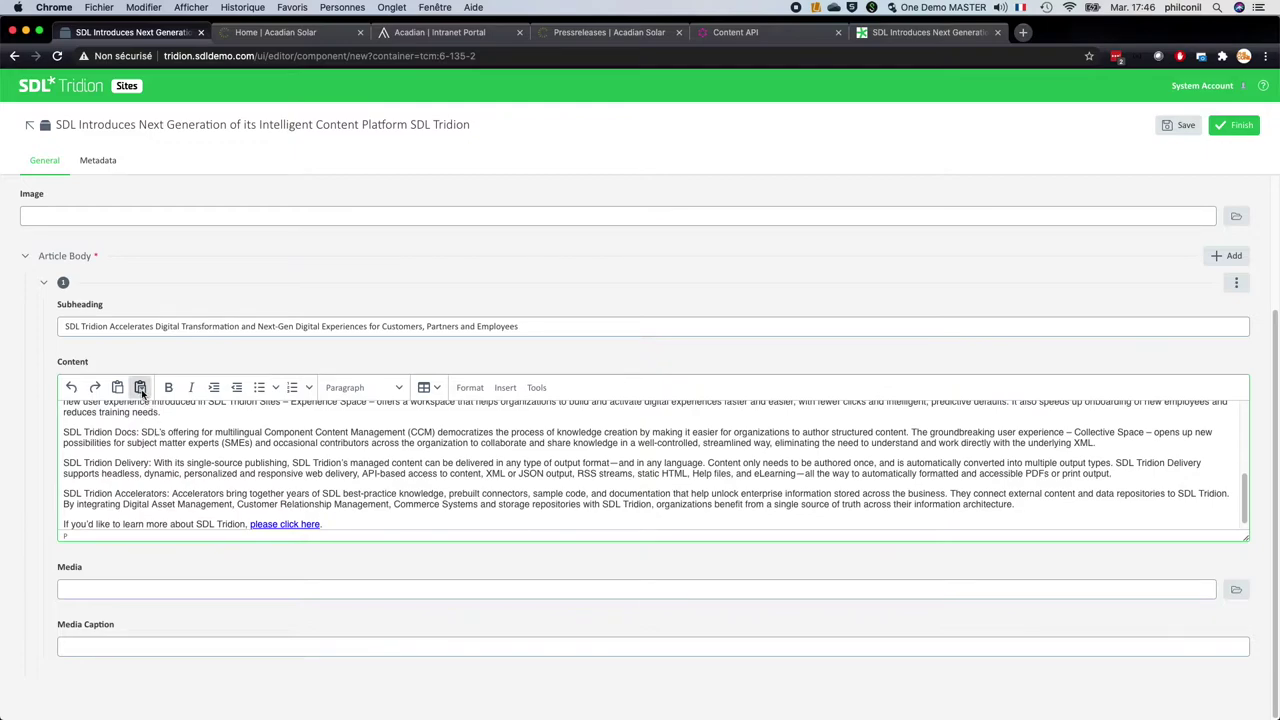
{"action": "scroll", "coordinate": [174, 460], "scroll_direction": "up", "scroll_amount": 1}
{"action": "scroll", "coordinate": [174, 460], "scroll_direction": "up", "scroll_amount": 5}
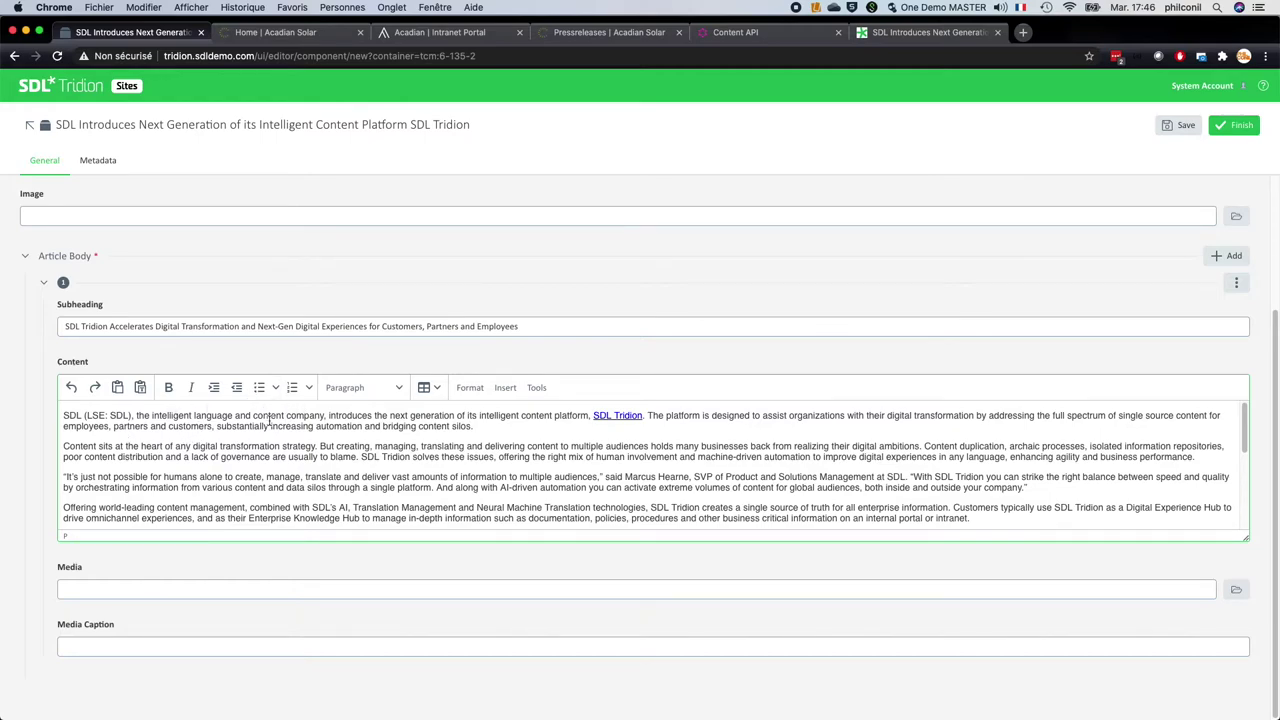
{"action": "left_click", "coordinate": [347, 395]}
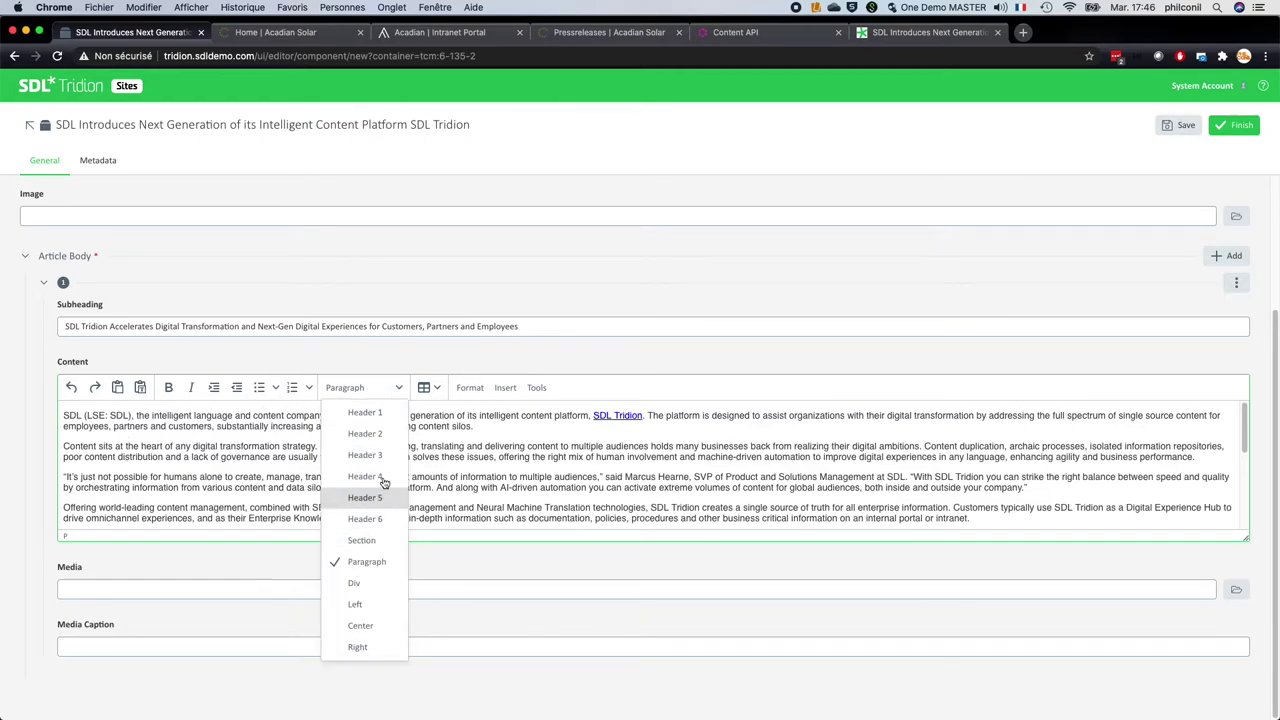
{"action": "left_click", "coordinate": [205, 477]}
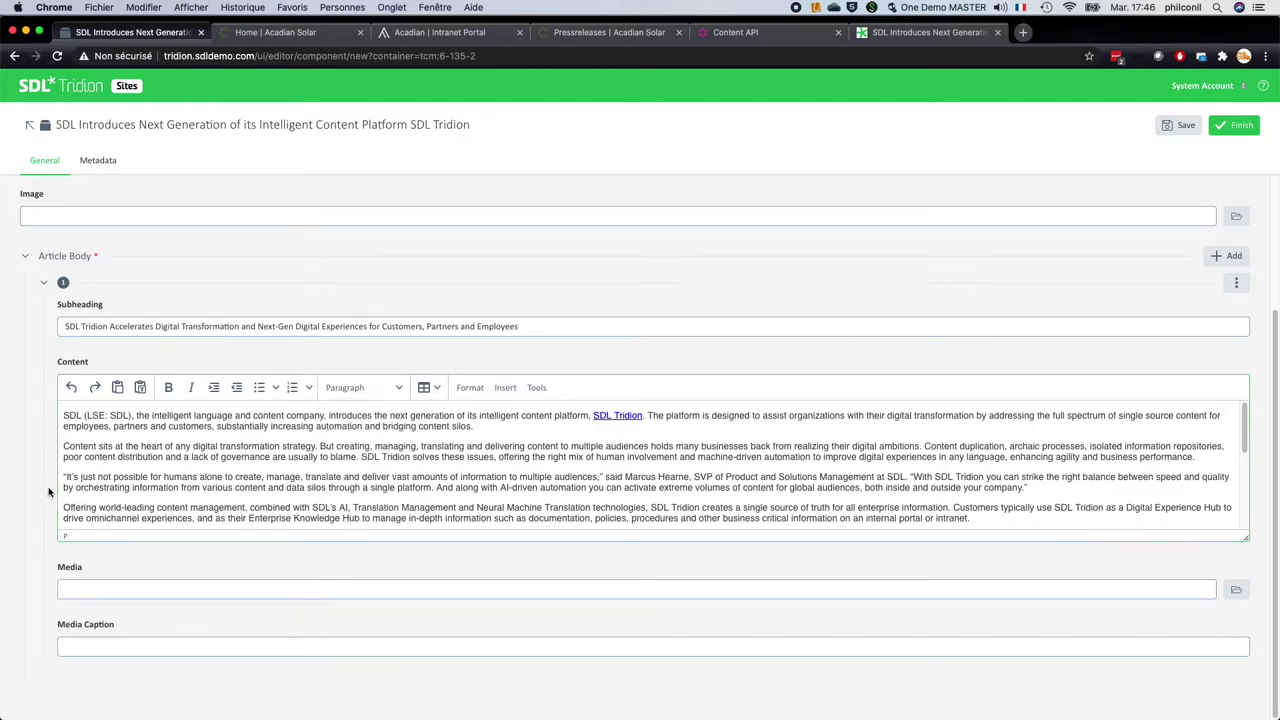
{"action": "left_click", "coordinate": [92, 163]}
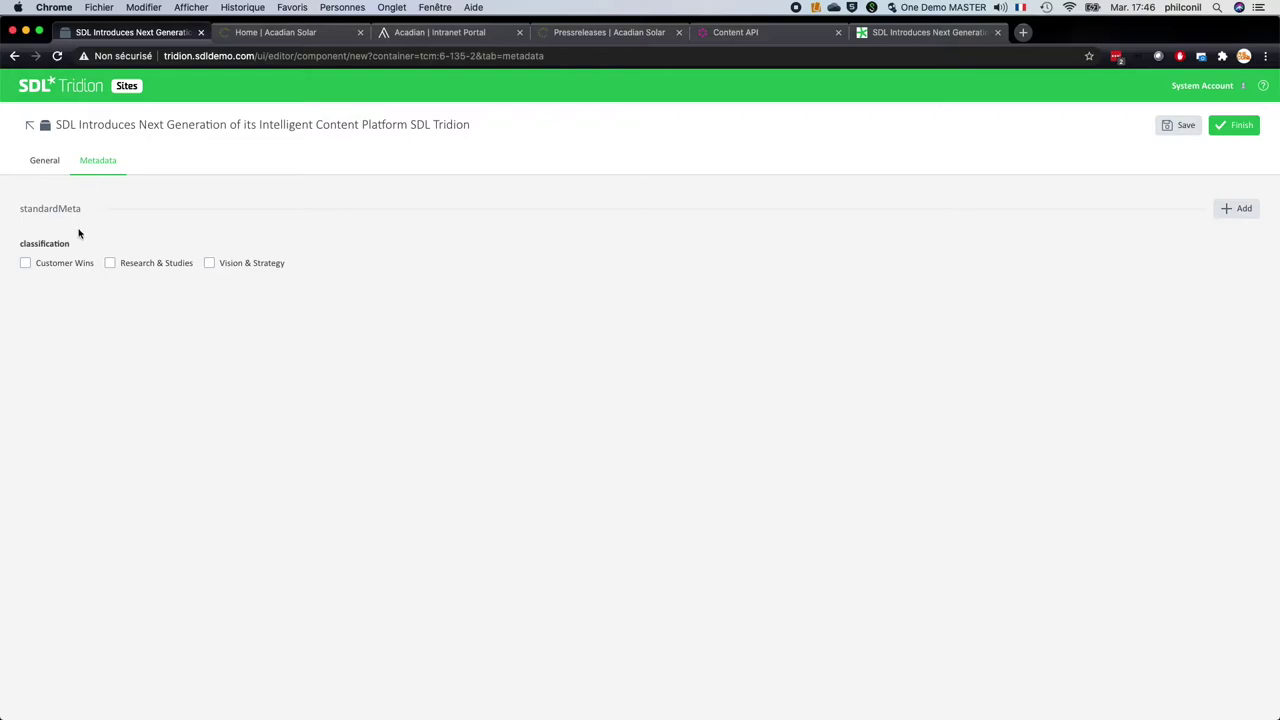
Step: Tag the release Vision & Strategy, add standard metadata with pasted description, and save it
{"action": "left_click", "coordinate": [210, 265]}
{"action": "left_click", "coordinate": [1231, 208]}
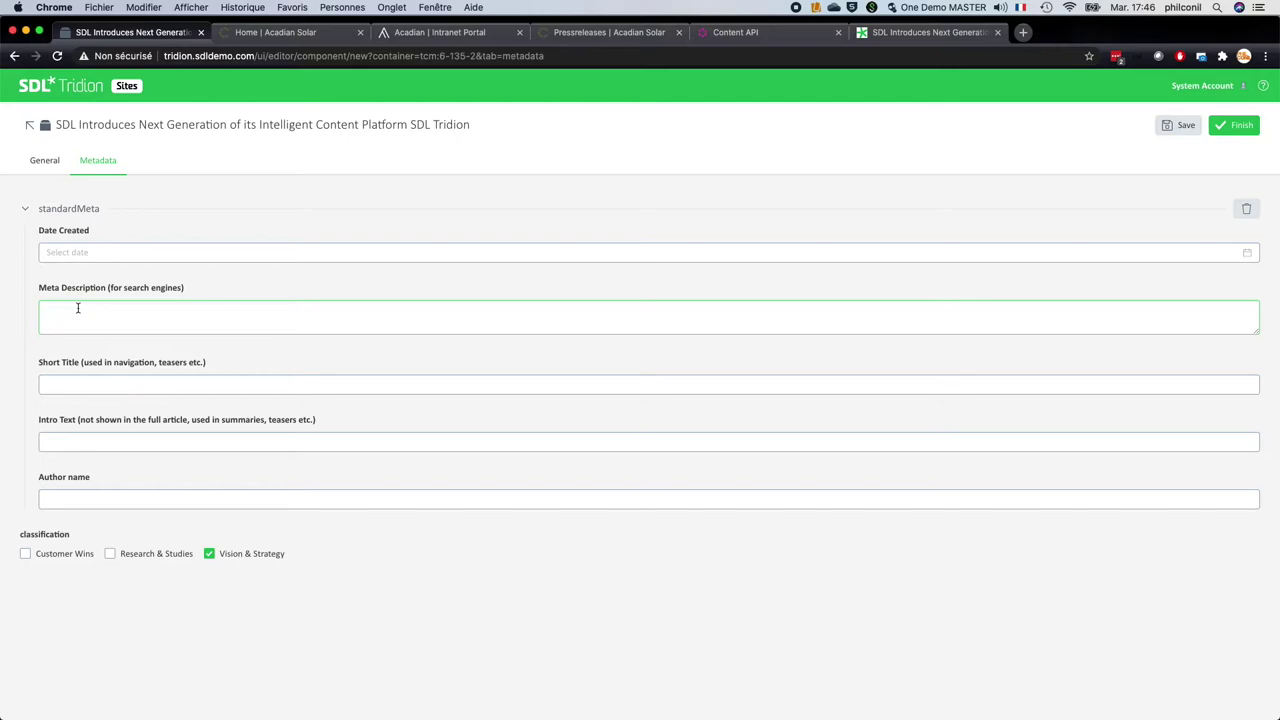
{"action": "key", "text": "super+v"}
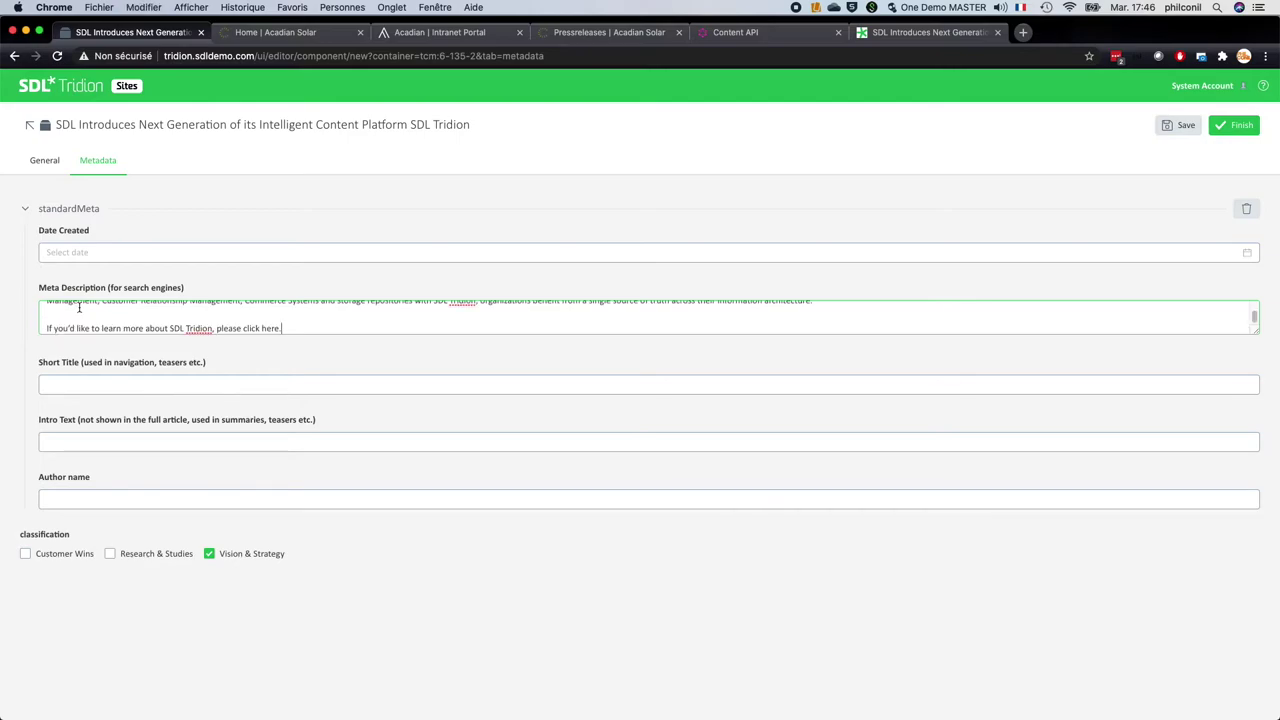
{"action": "left_click", "coordinate": [1238, 125]}
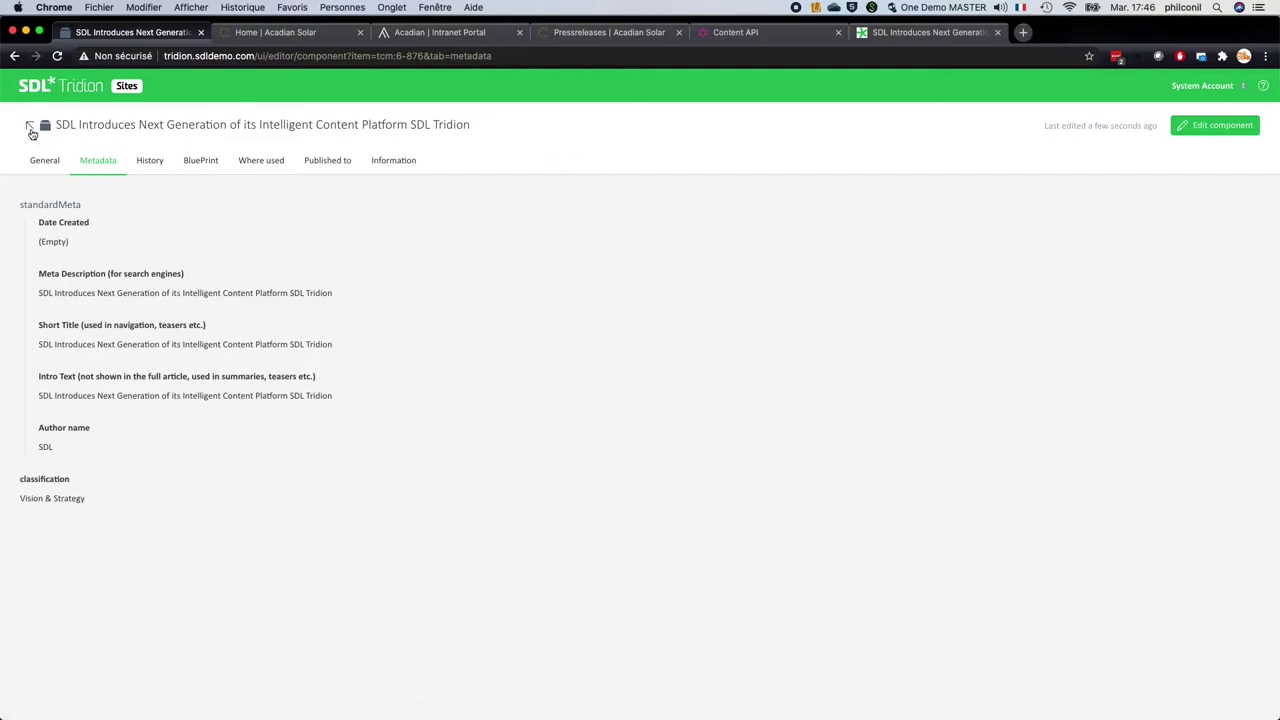
{"action": "left_click", "coordinate": [30, 126]}
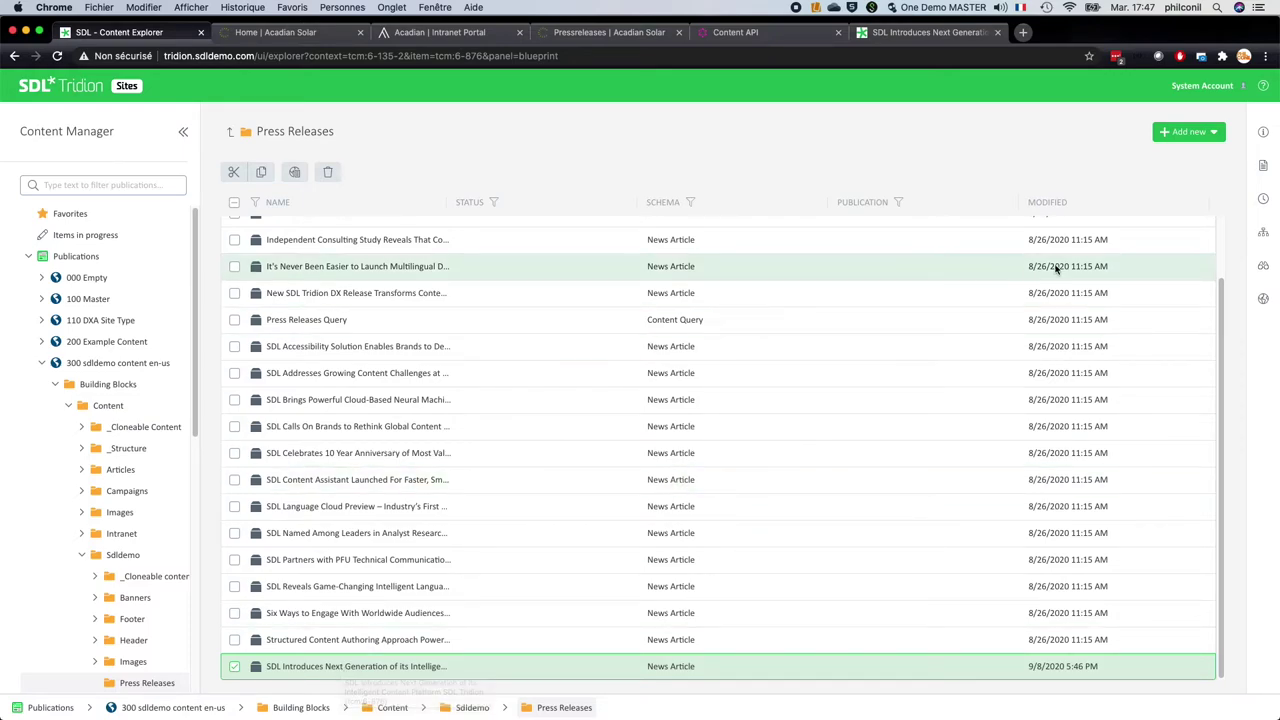
Step: Check the release's BluePrint sharing and select it in 500 sdldemo www Press Releases
{"action": "left_click", "coordinate": [1264, 237]}
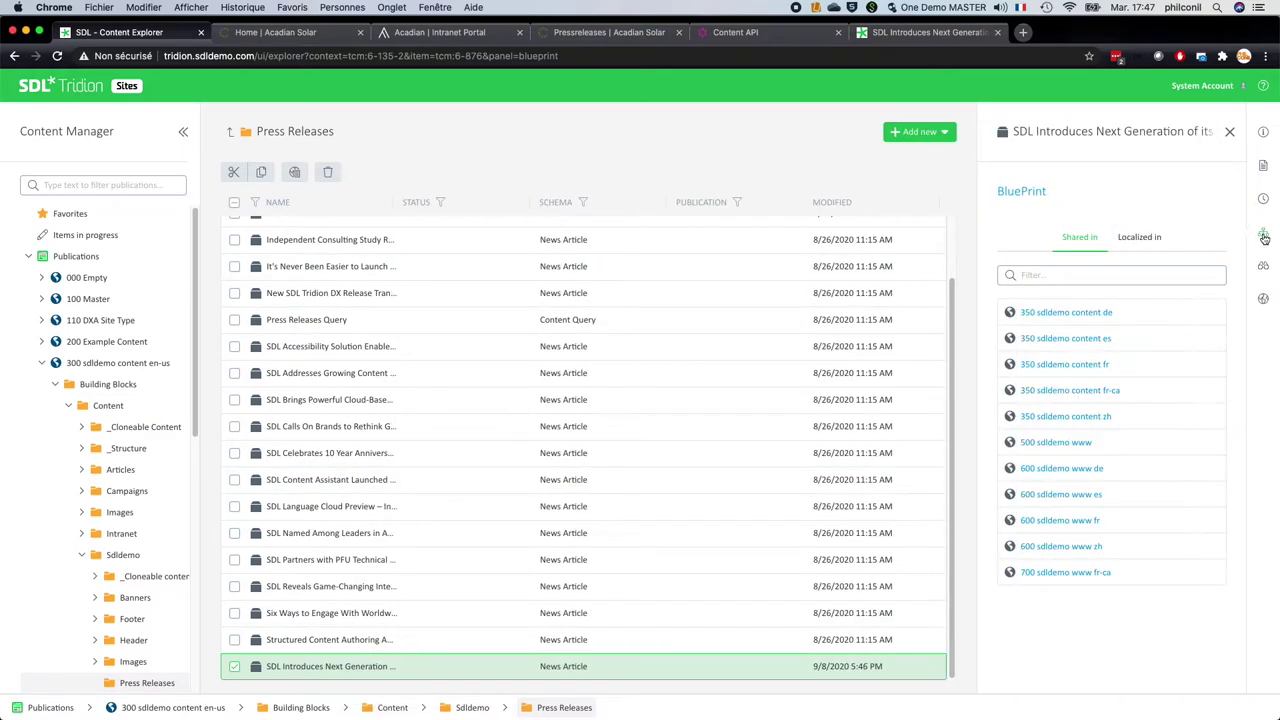
{"action": "left_click", "coordinate": [1264, 167]}
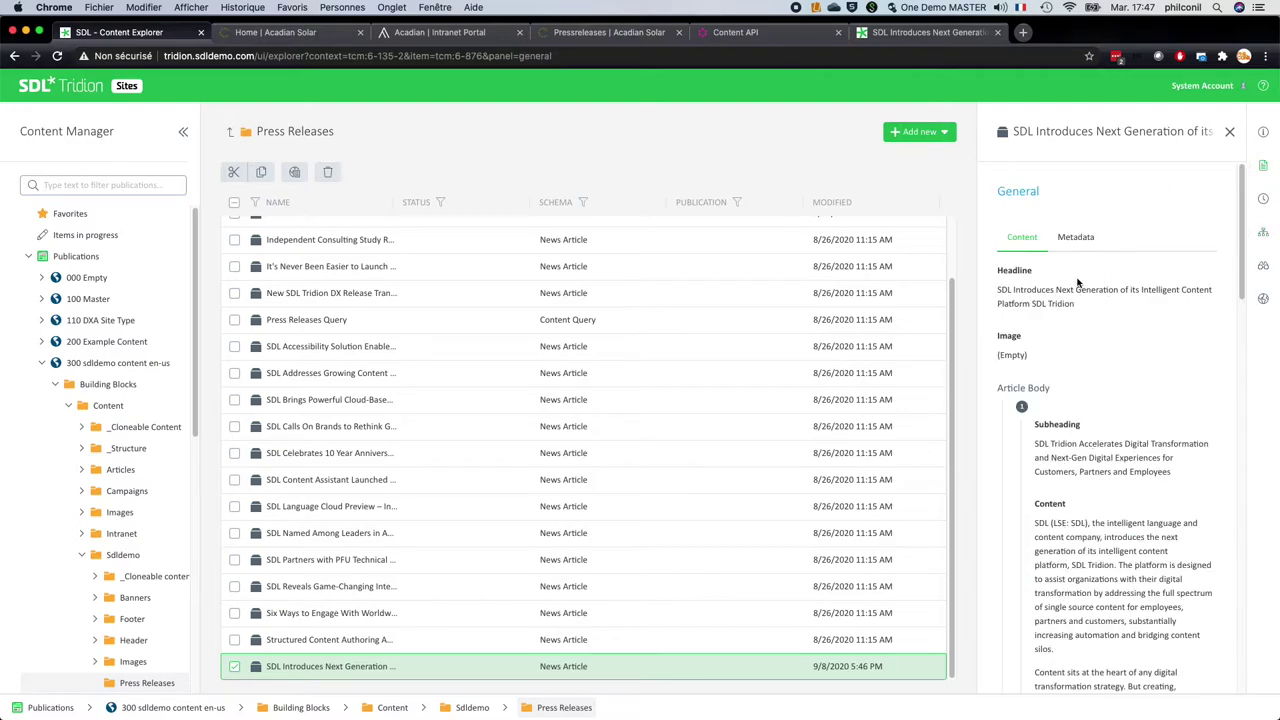
{"action": "key", "text": "super+bracketleft"}
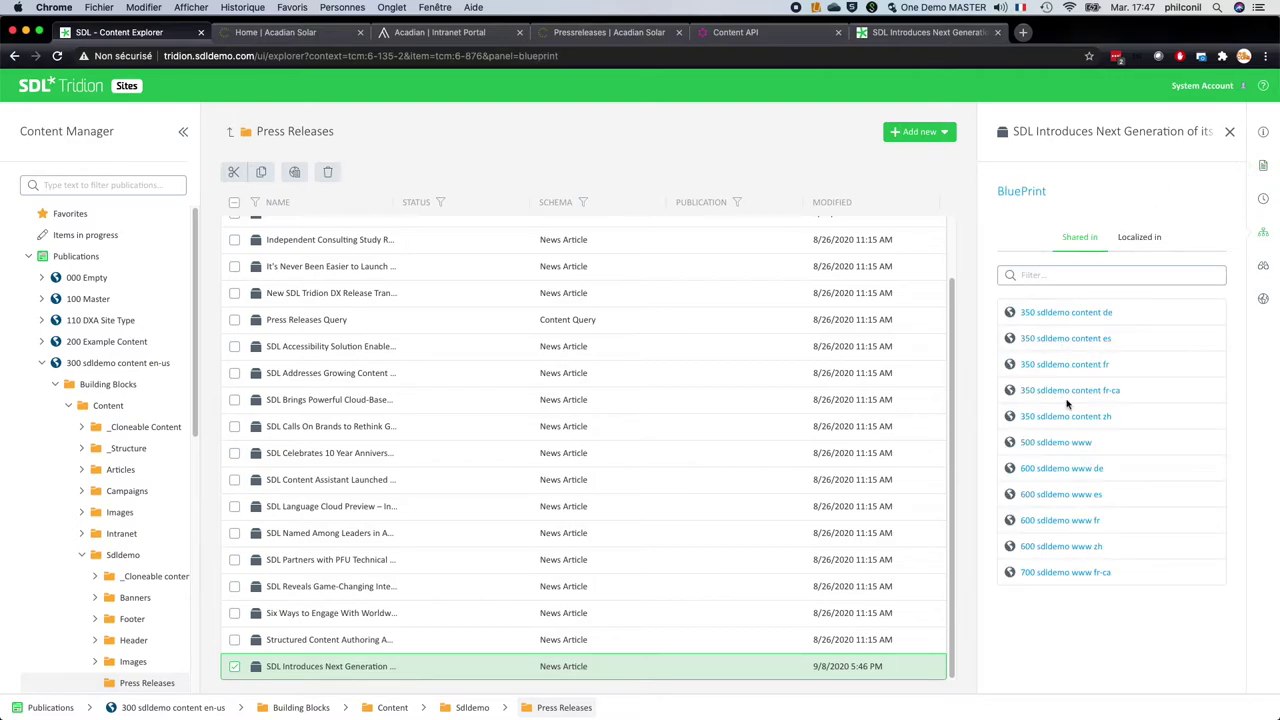
{"action": "left_click", "coordinate": [1042, 446]}
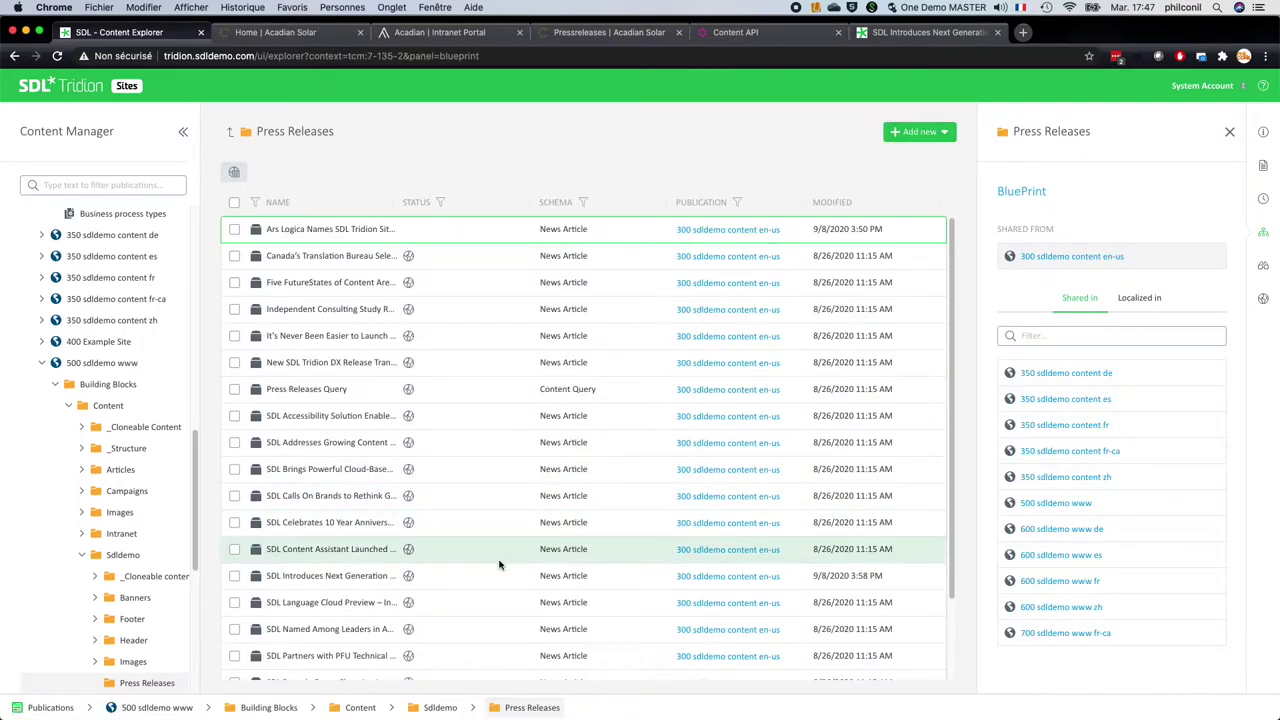
{"action": "scroll", "coordinate": [480, 577], "scroll_direction": "down", "scroll_amount": 3}
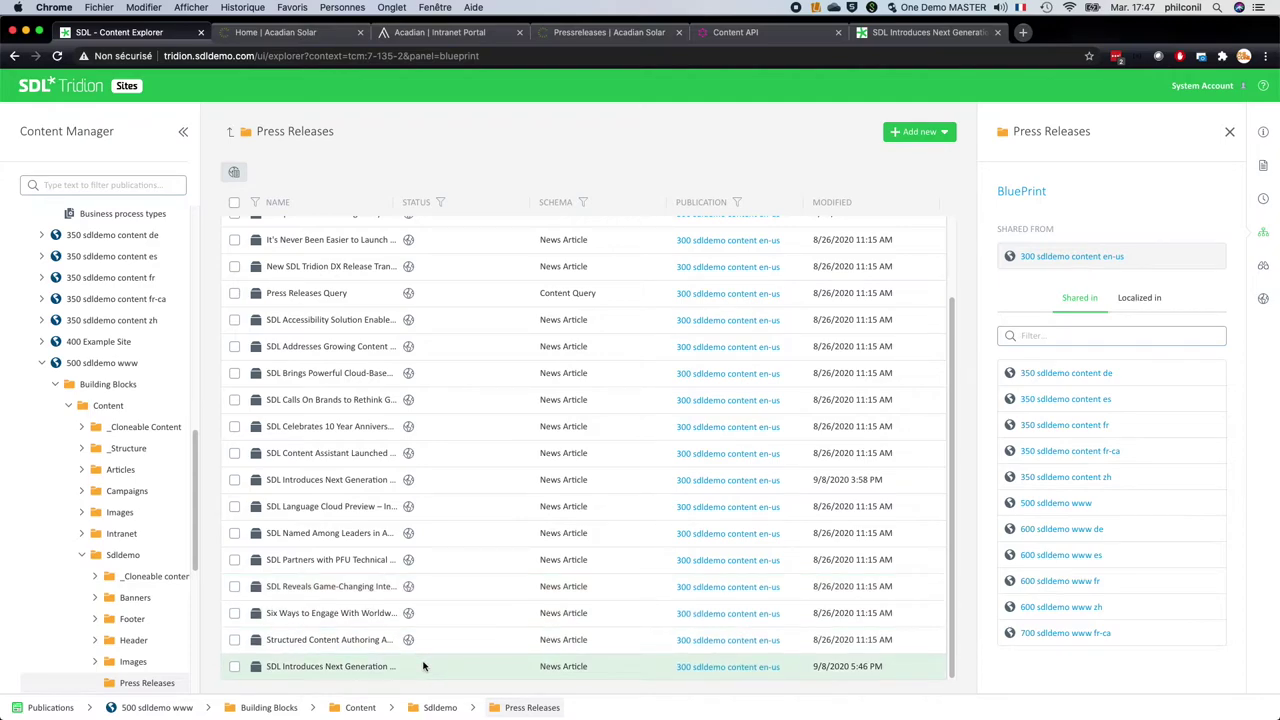
{"action": "left_click", "coordinate": [312, 670]}
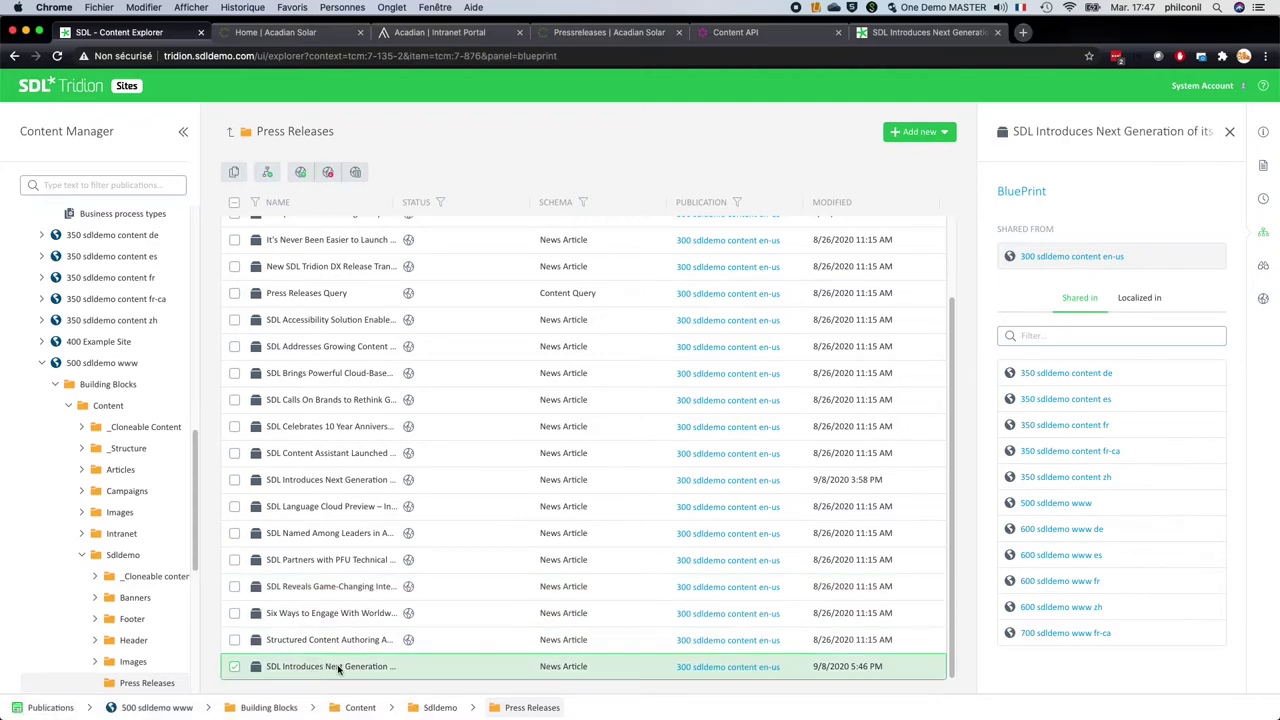
Step: Publish the new press release from 500 sdldemo www to DXA Staging immediately
{"action": "right_click", "coordinate": [338, 670]}
{"action": "left_click", "coordinate": [358, 581]}
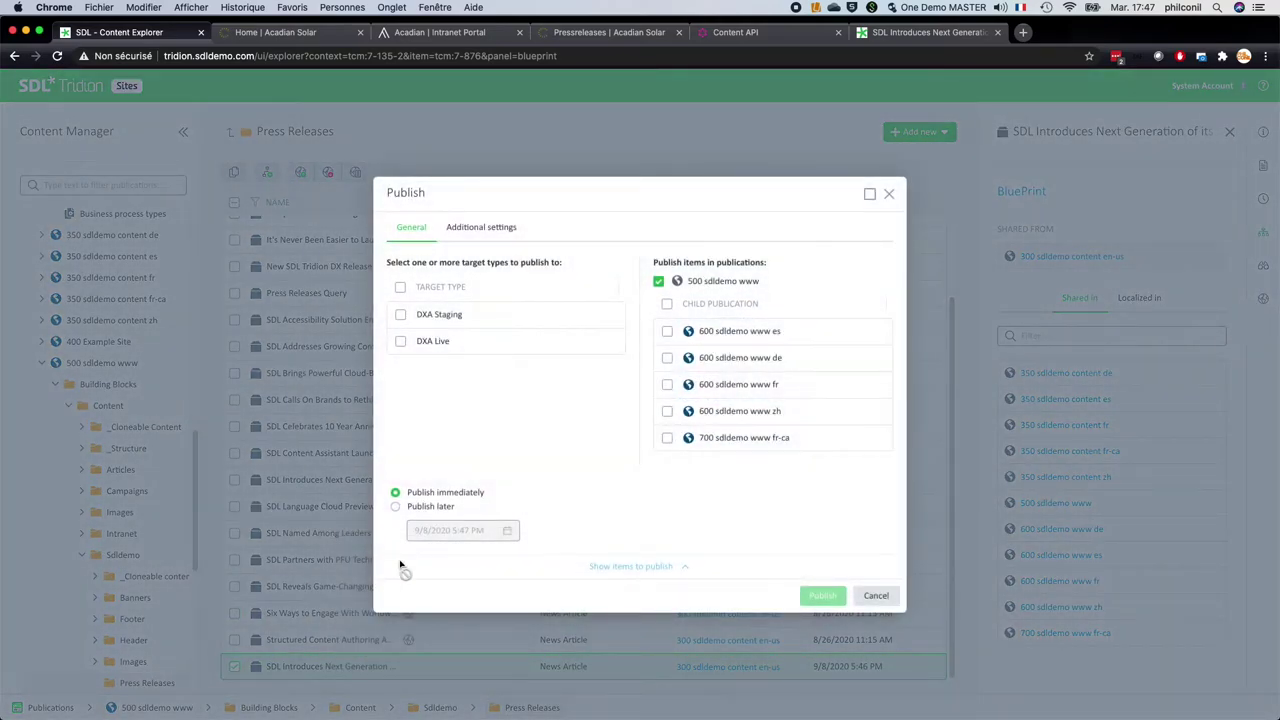
{"action": "left_click", "coordinate": [400, 316]}
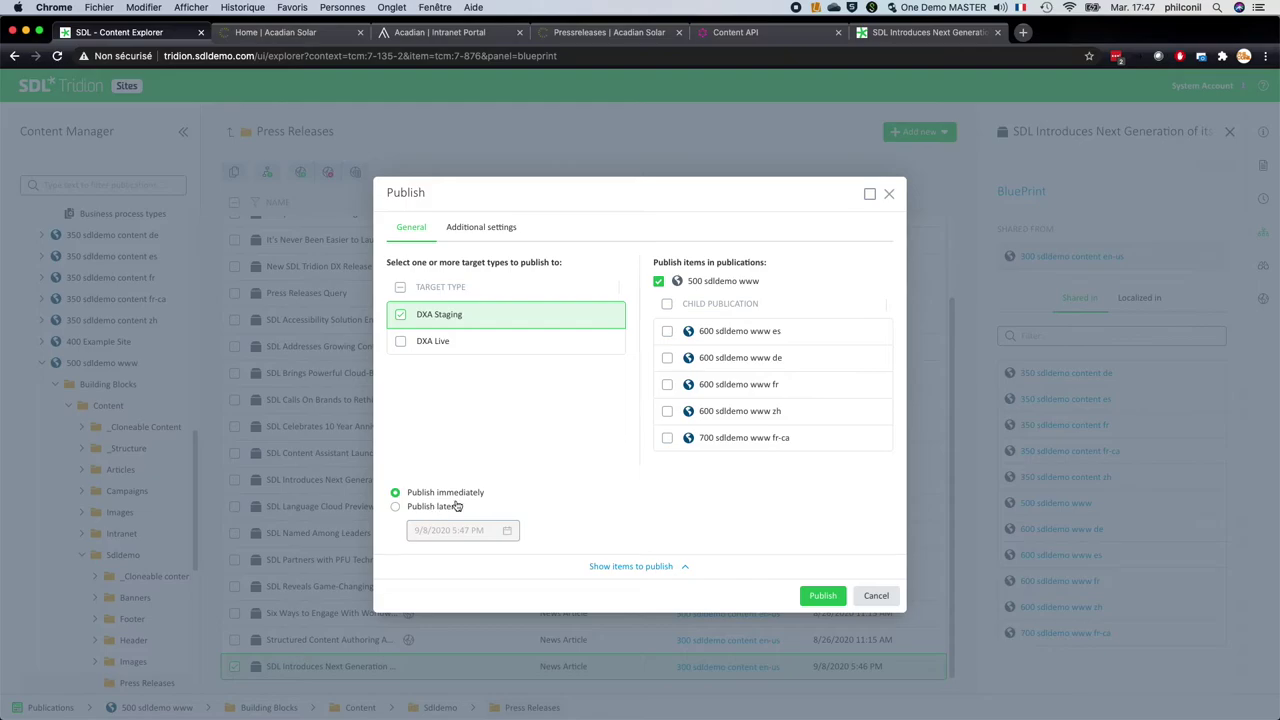
{"action": "left_click", "coordinate": [821, 596]}
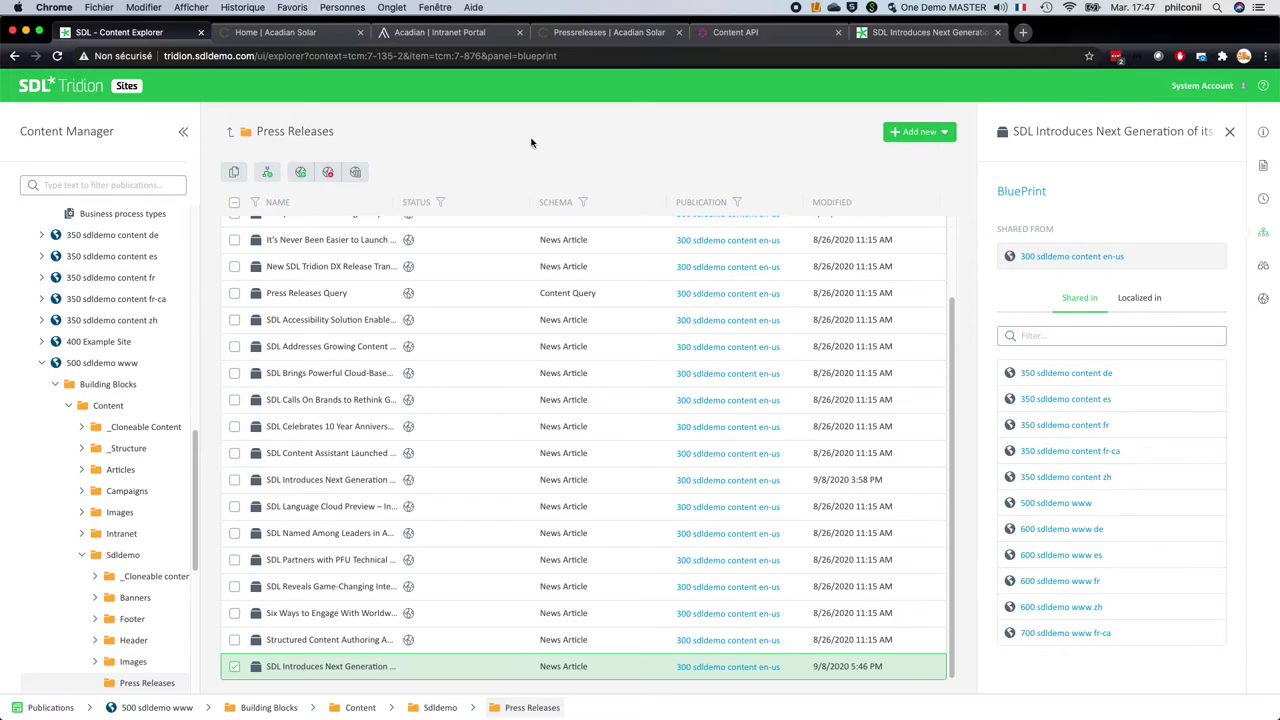
{"action": "left_click", "coordinate": [306, 36]}
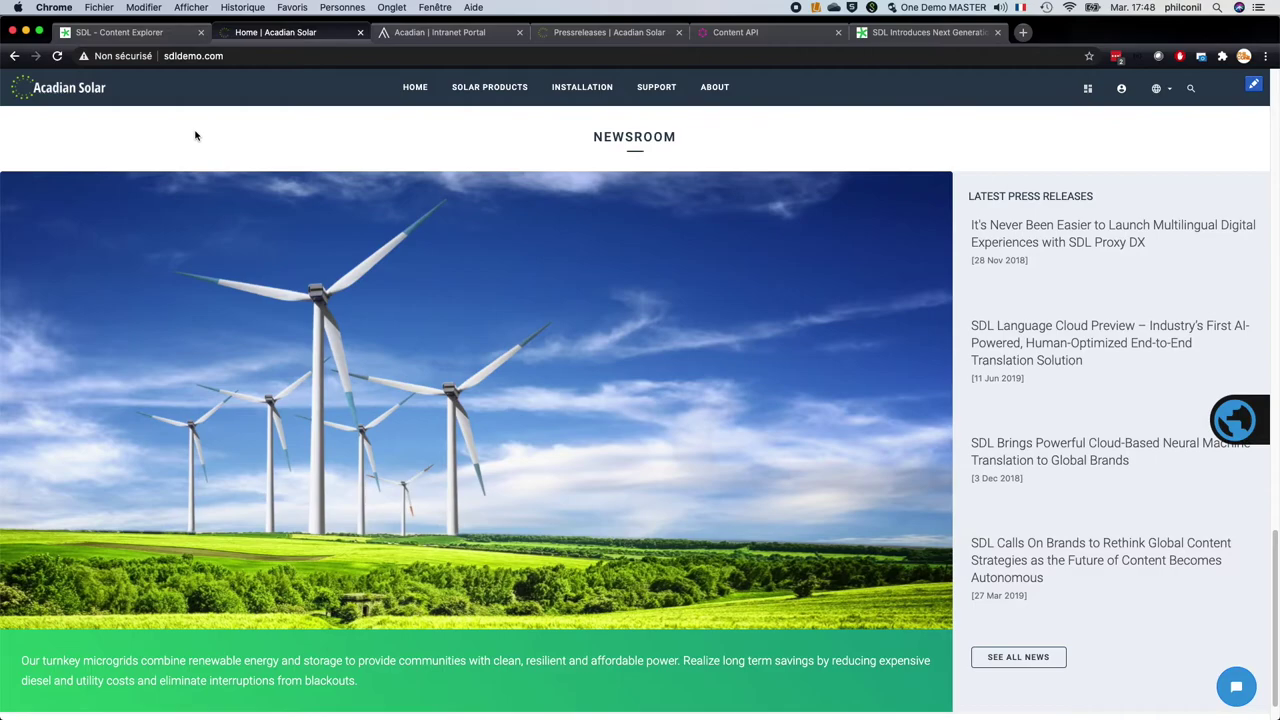
Step: Reload the Acadian Solar newsroom and intranet portal, then expand and collapse the new SDL Tridion release
{"action": "left_click", "coordinate": [58, 56]}
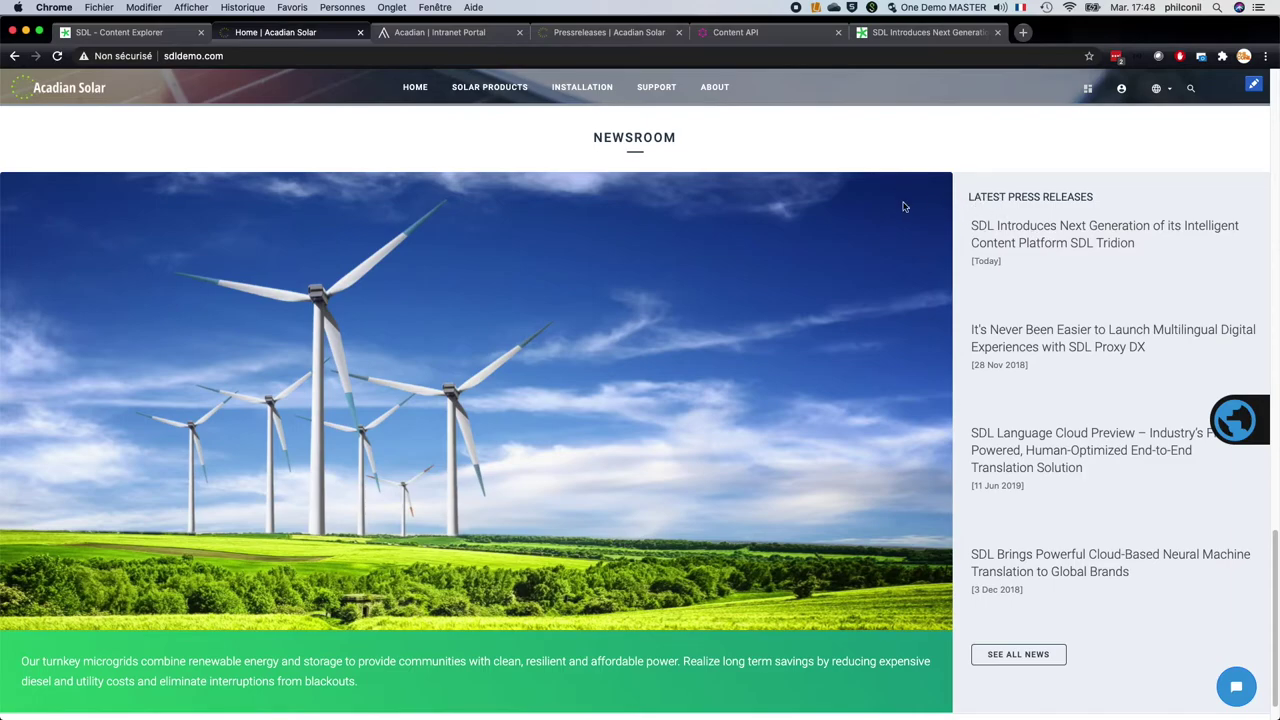
{"action": "left_click", "coordinate": [448, 36]}
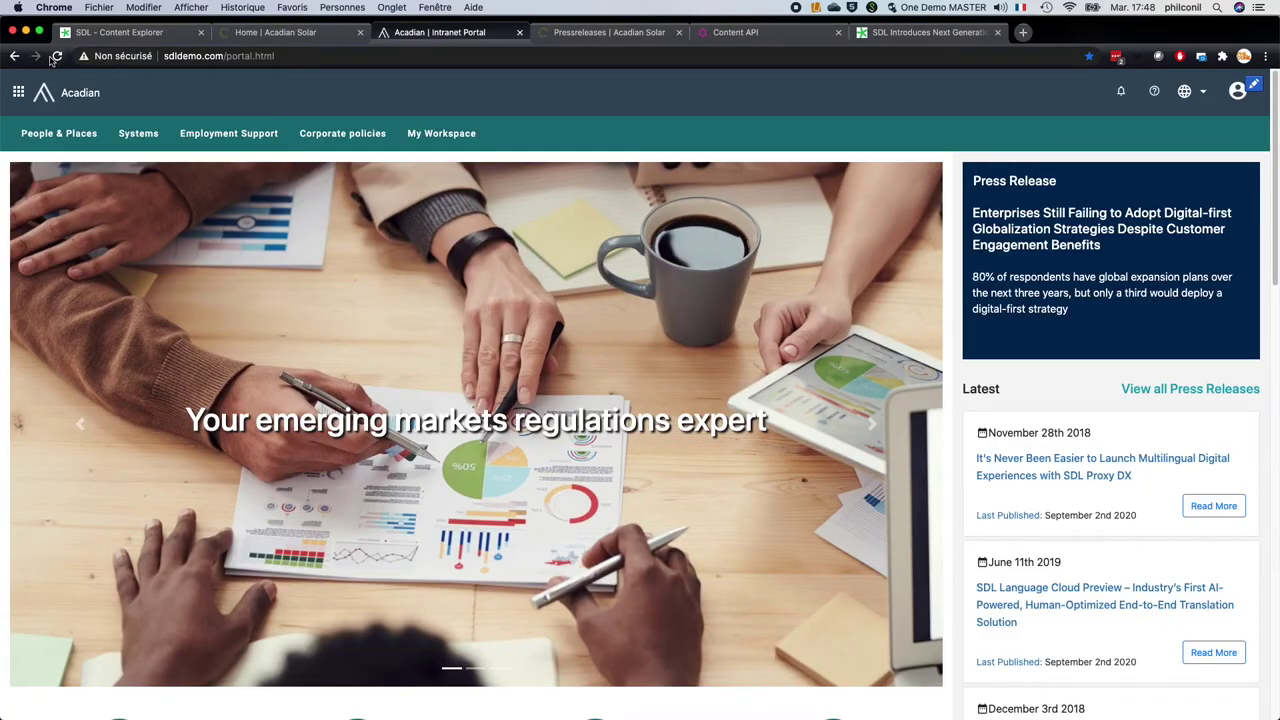
{"action": "key", "text": "super+r"}
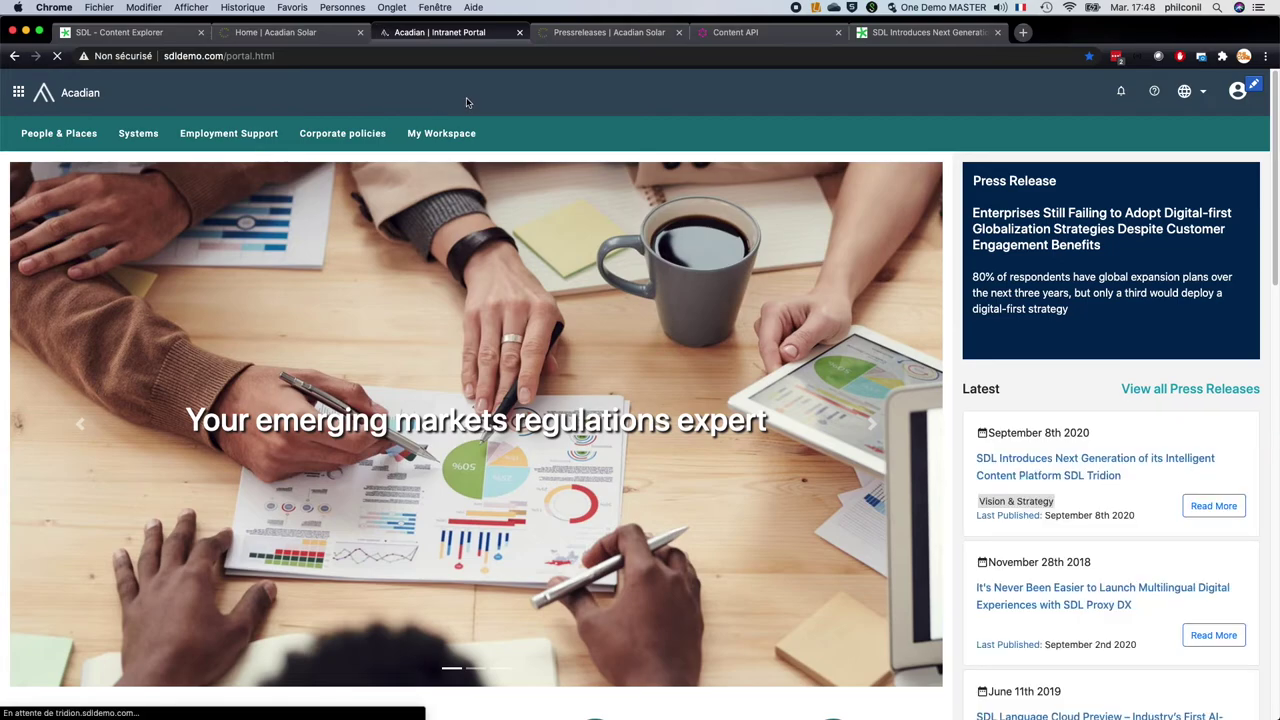
{"action": "left_click", "coordinate": [1029, 462]}
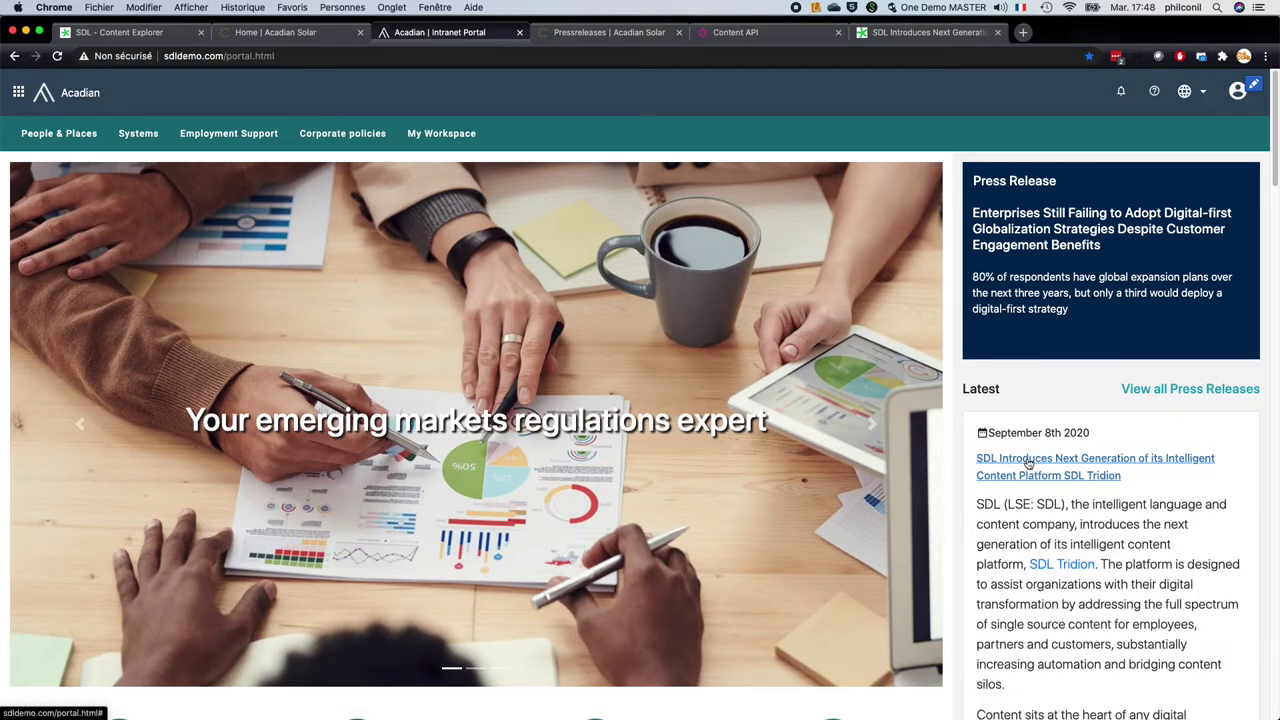
{"action": "left_click", "coordinate": [1043, 466]}
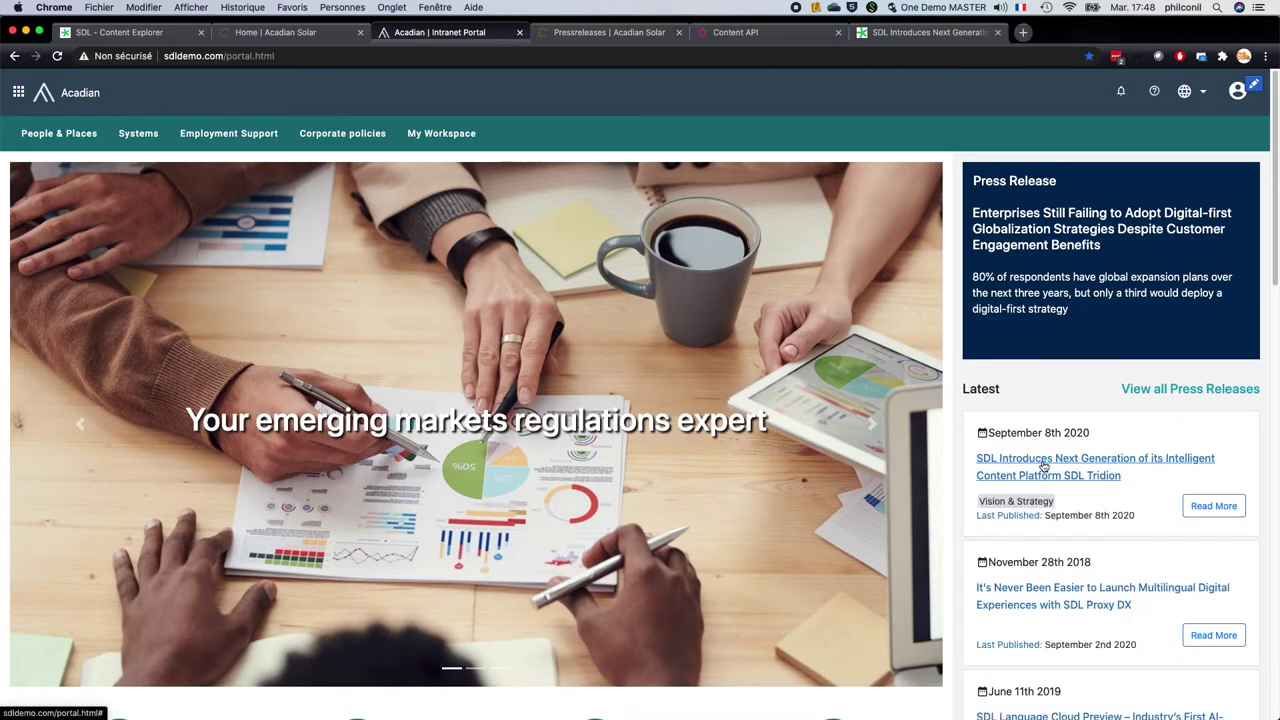
{"action": "left_click", "coordinate": [620, 32]}
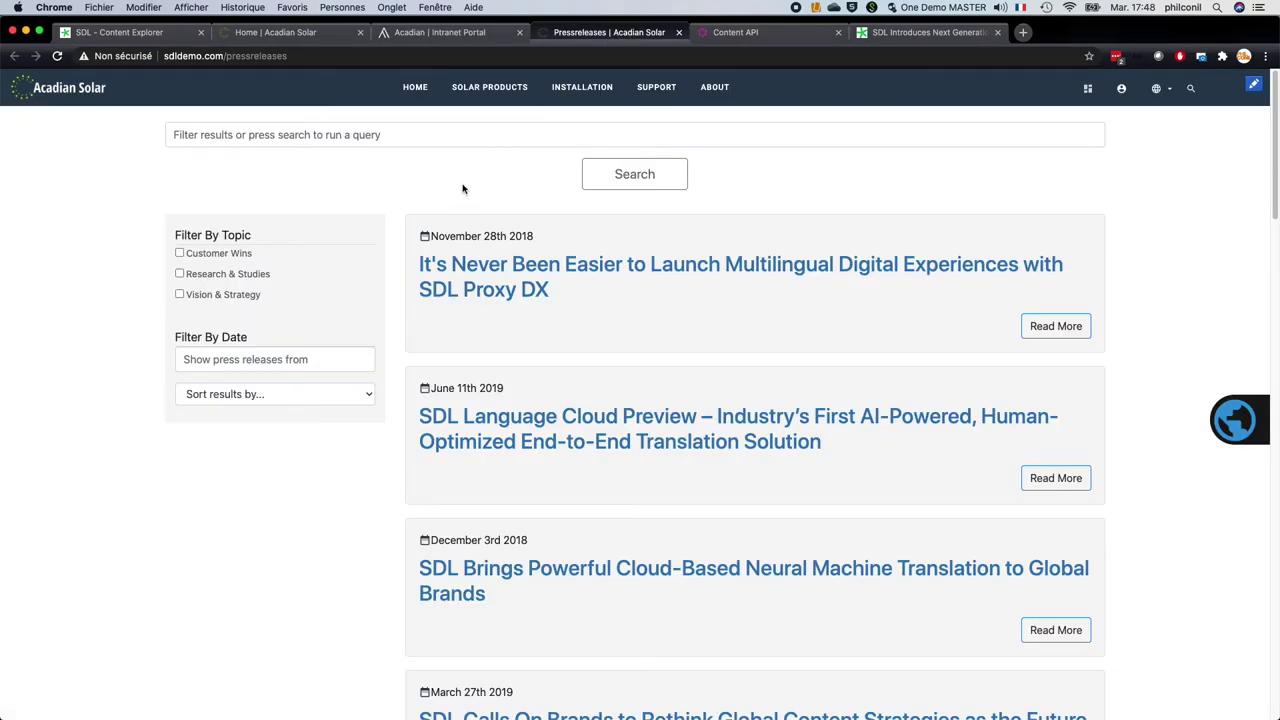
Step: Reload the press releases list, preview the new release, and toggle the Vision & Strategy filter
{"action": "left_click", "coordinate": [57, 56]}
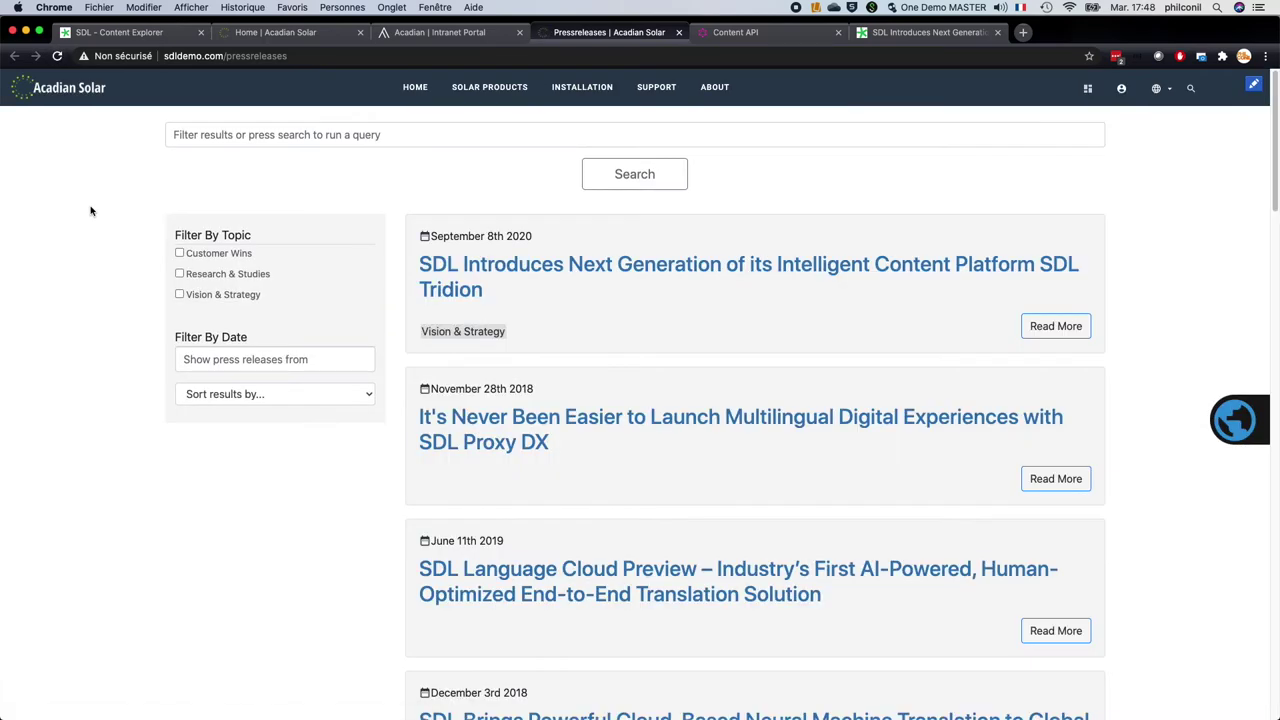
{"action": "left_click", "coordinate": [468, 267]}
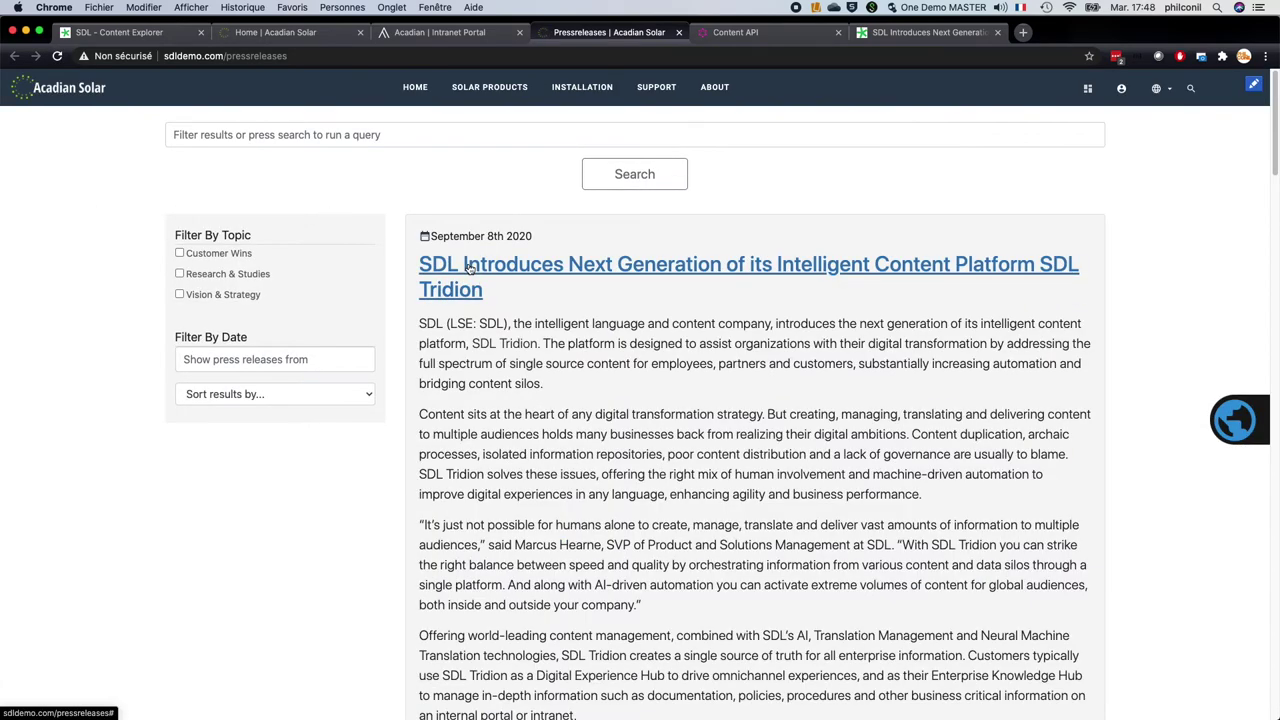
{"action": "left_click", "coordinate": [468, 267]}
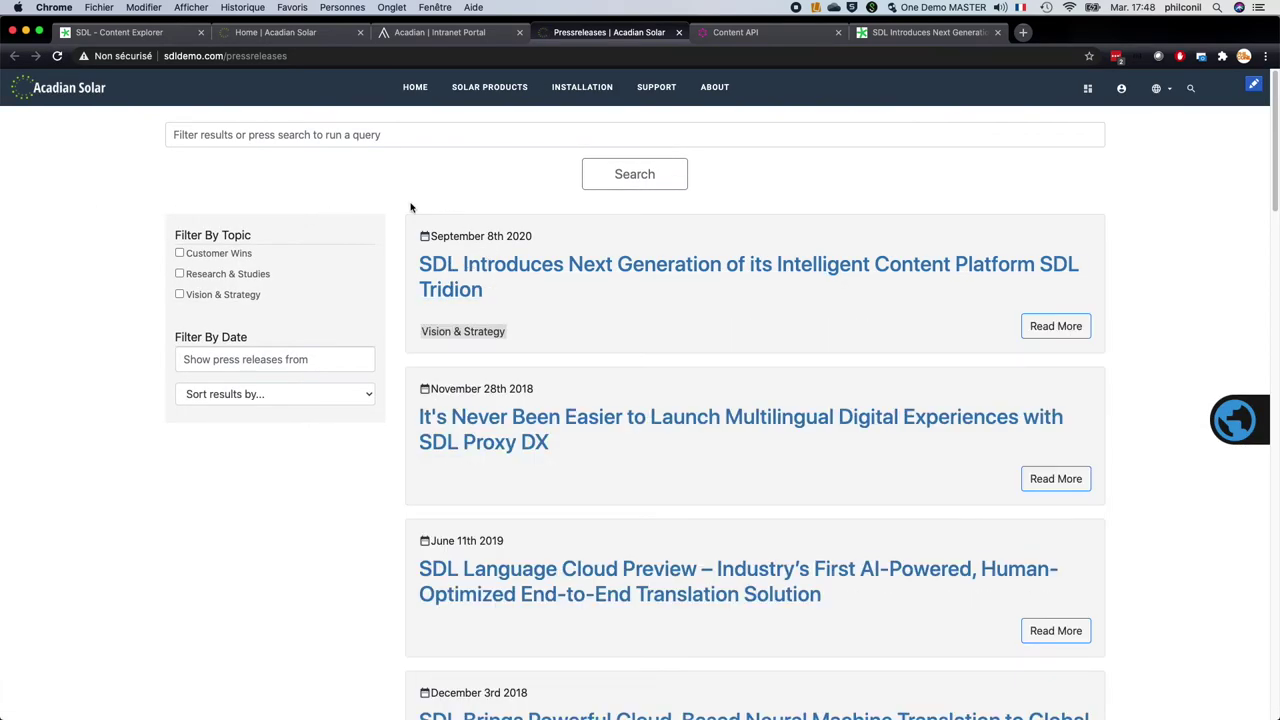
{"action": "left_click", "coordinate": [228, 295]}
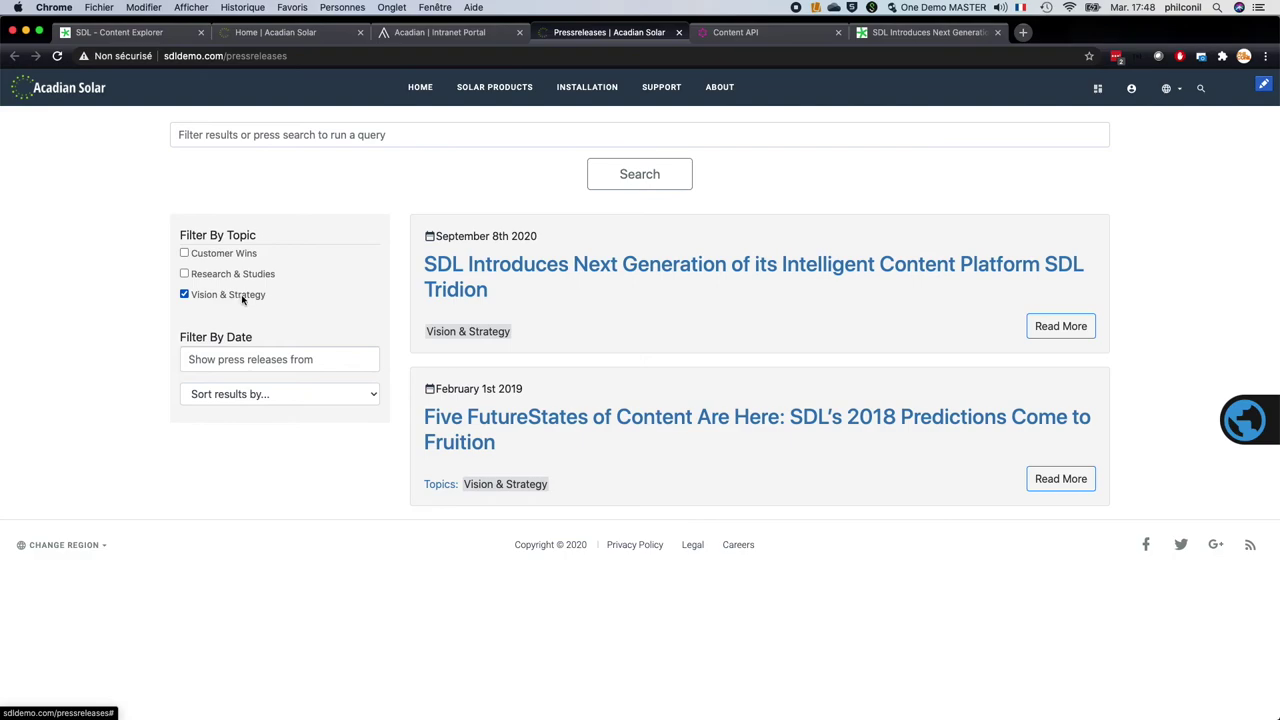
{"action": "left_click", "coordinate": [242, 297]}
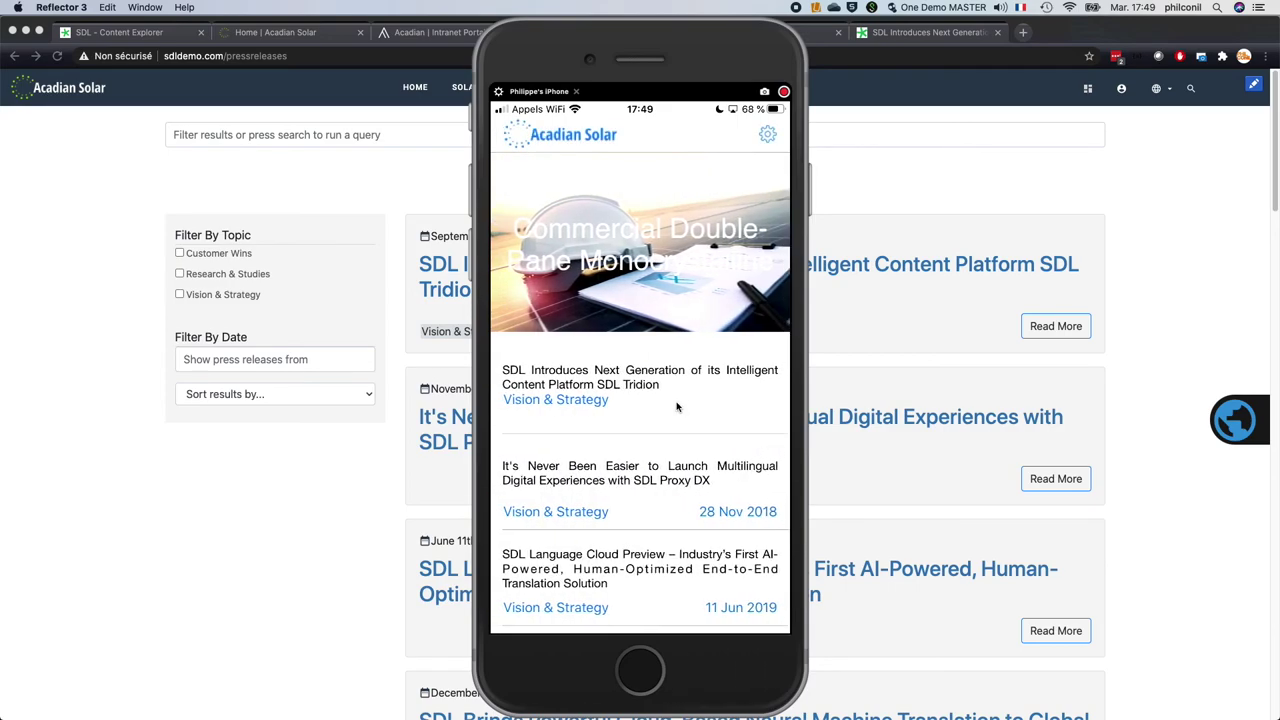
{"action": "left_click", "coordinate": [914, 185]}
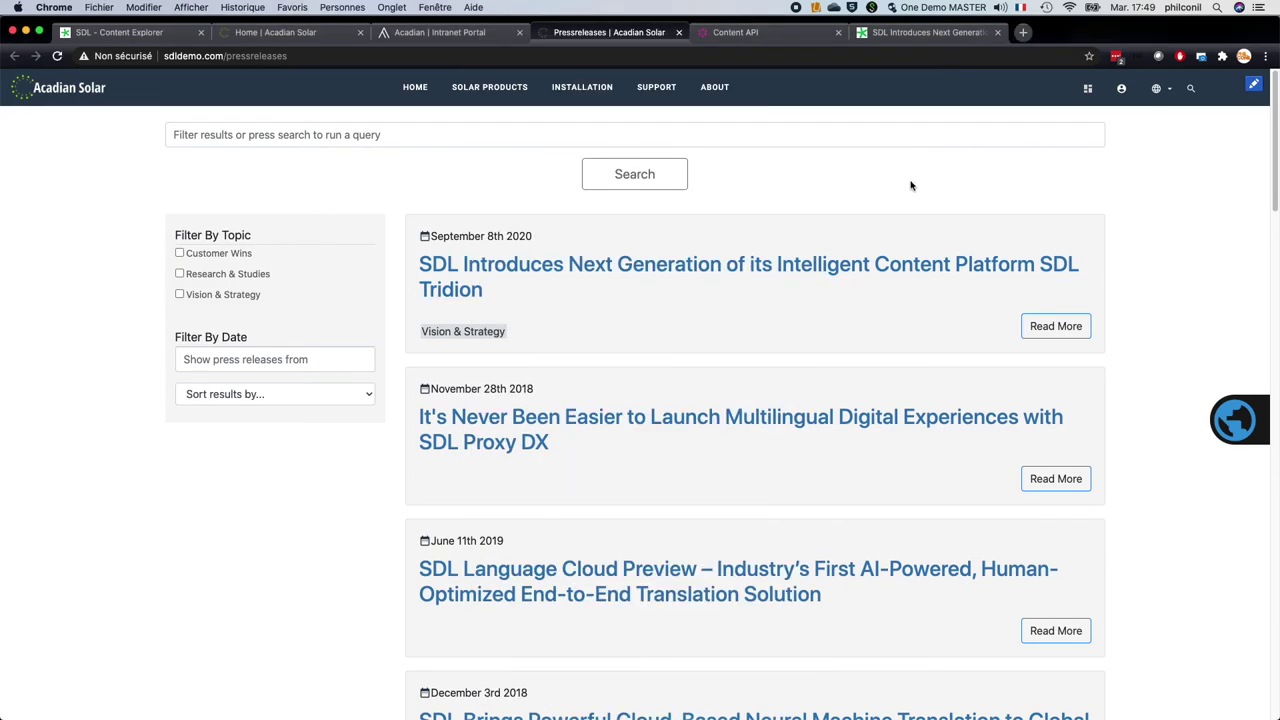
Step: Rerun the PressReleases query in the Content API's GraphiQL page
{"action": "left_click", "coordinate": [772, 37]}
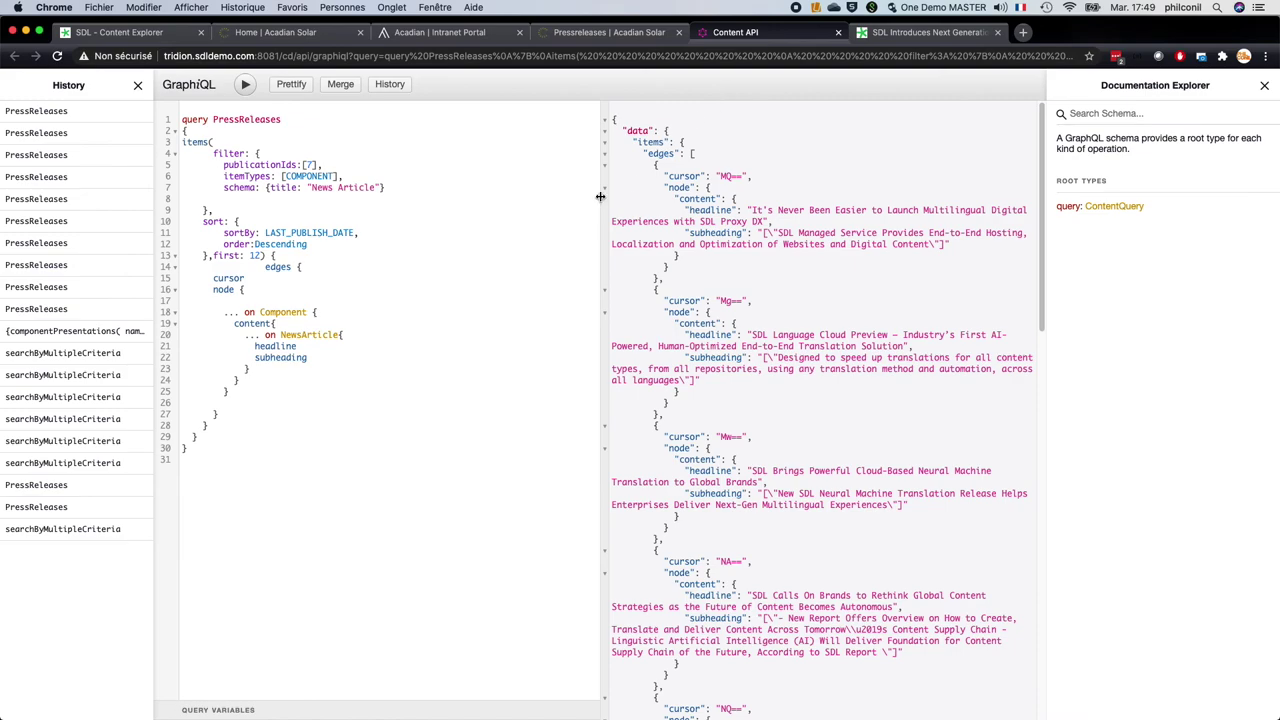
{"action": "left_click", "coordinate": [246, 86]}
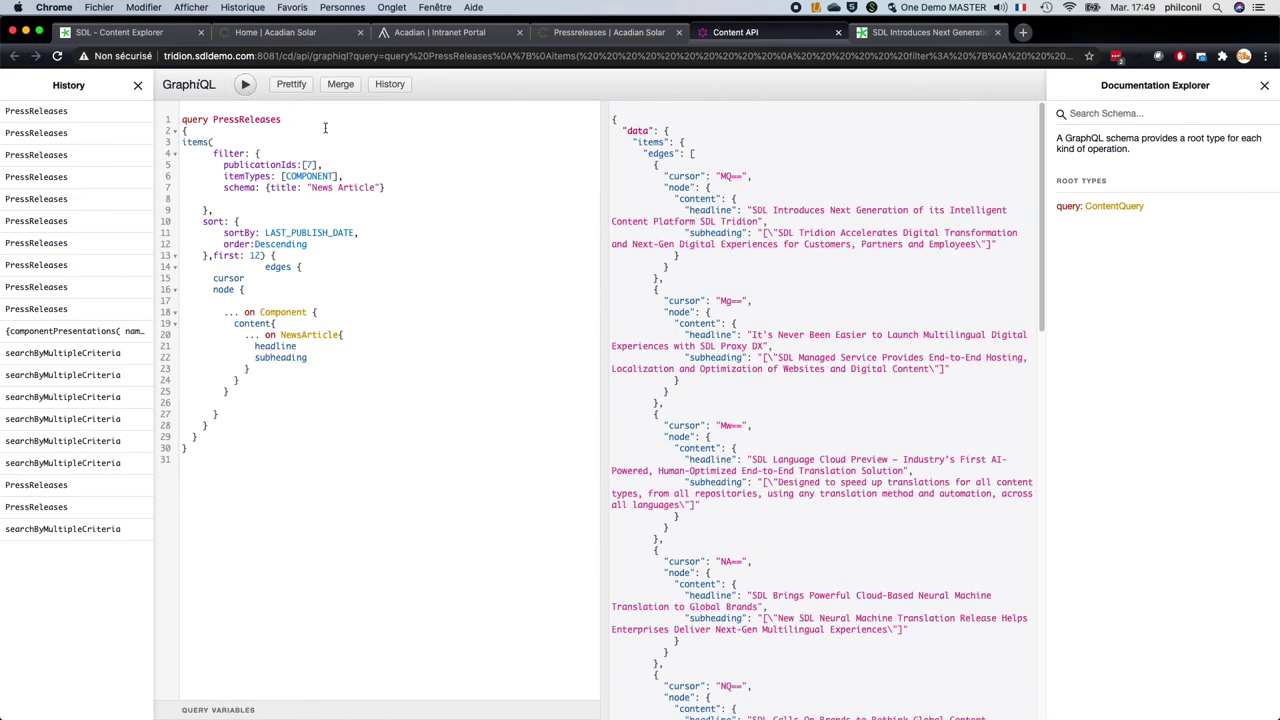